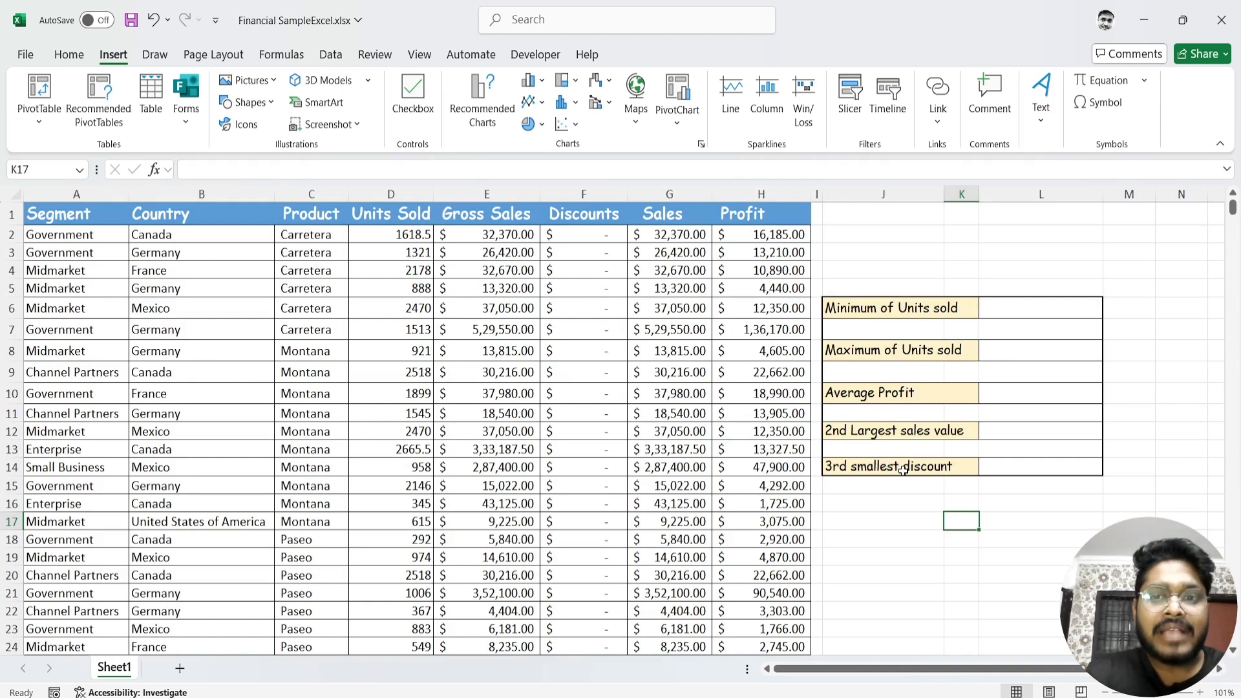
Calculate the minimum units sold in cell L6 with a MIN formula over the whole Units Sold column of the financials table
left_click(1009, 311)
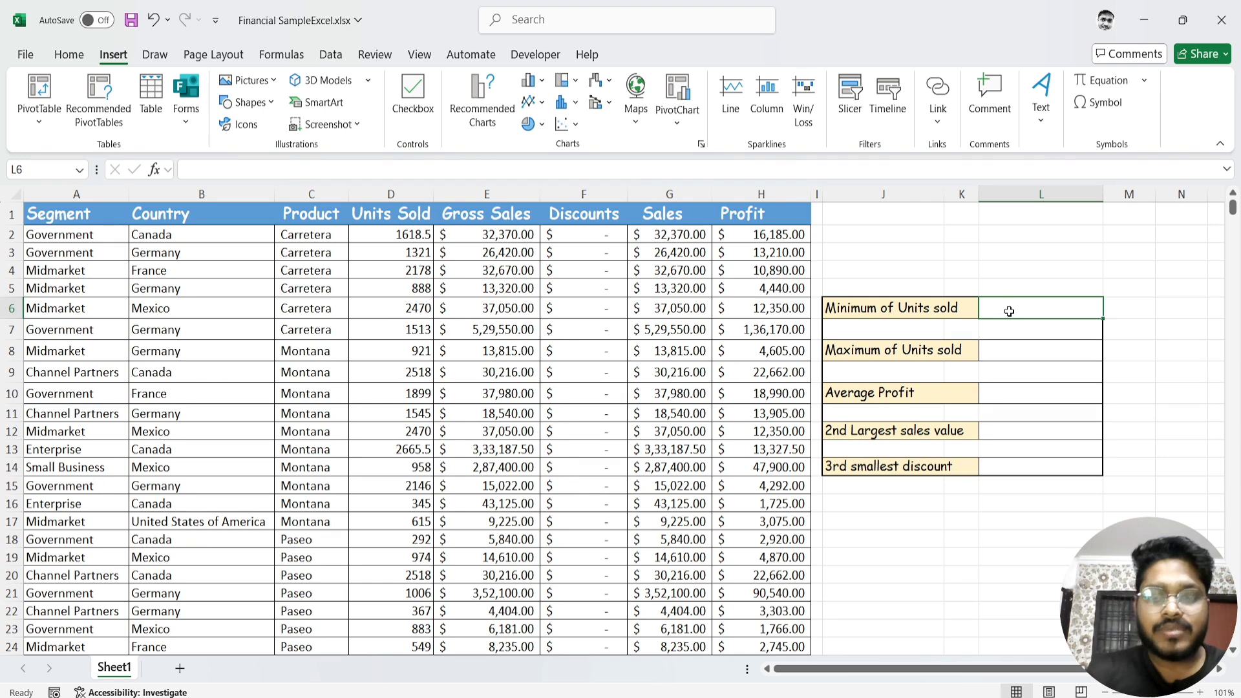
type("=Min")
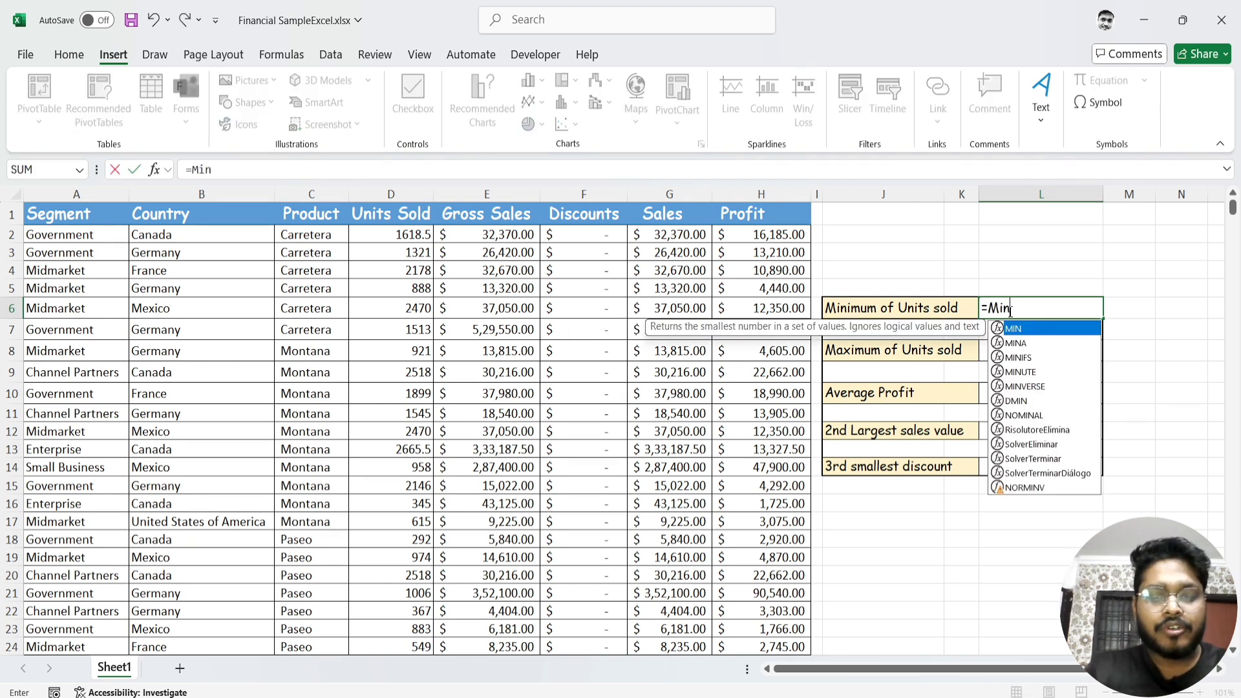
key("Tab")
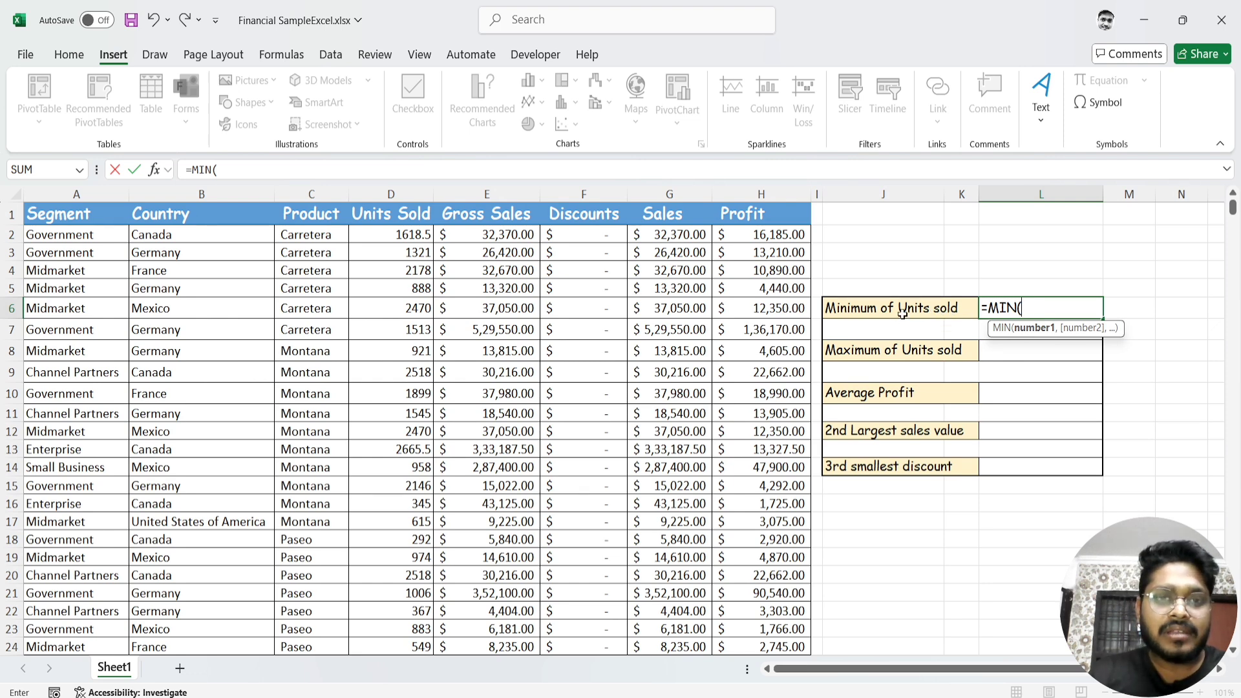
left_click(409, 238)
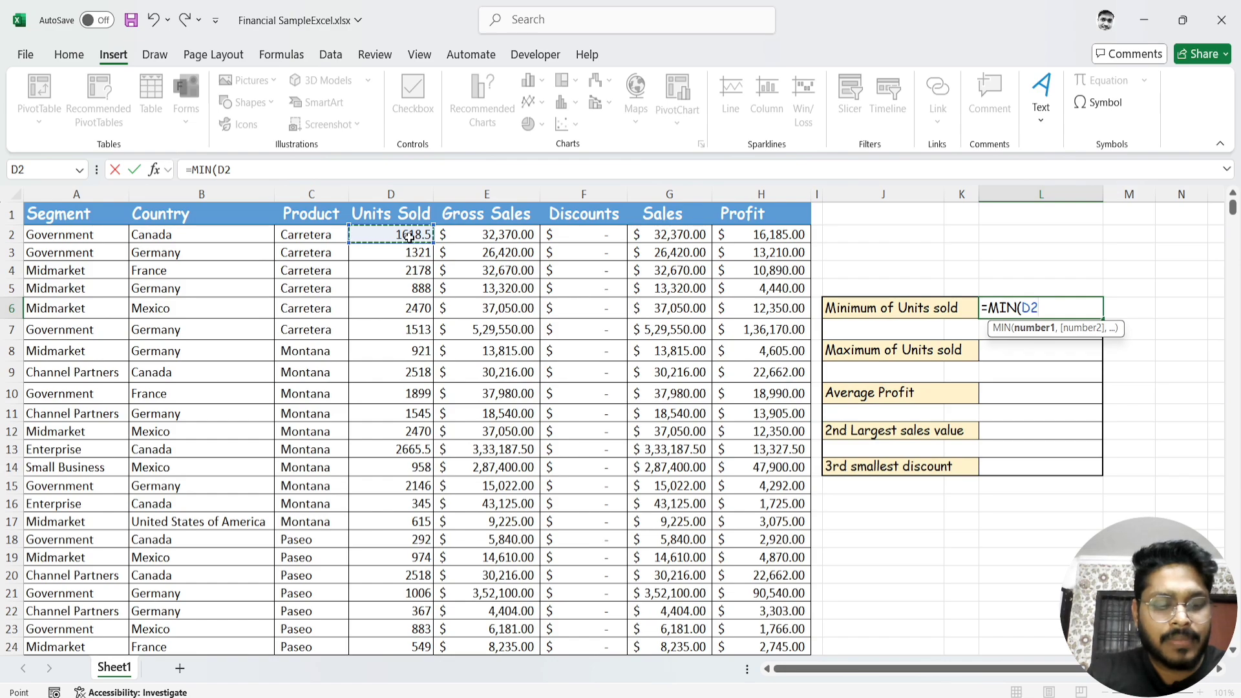
key("ctrl+shift+Down")
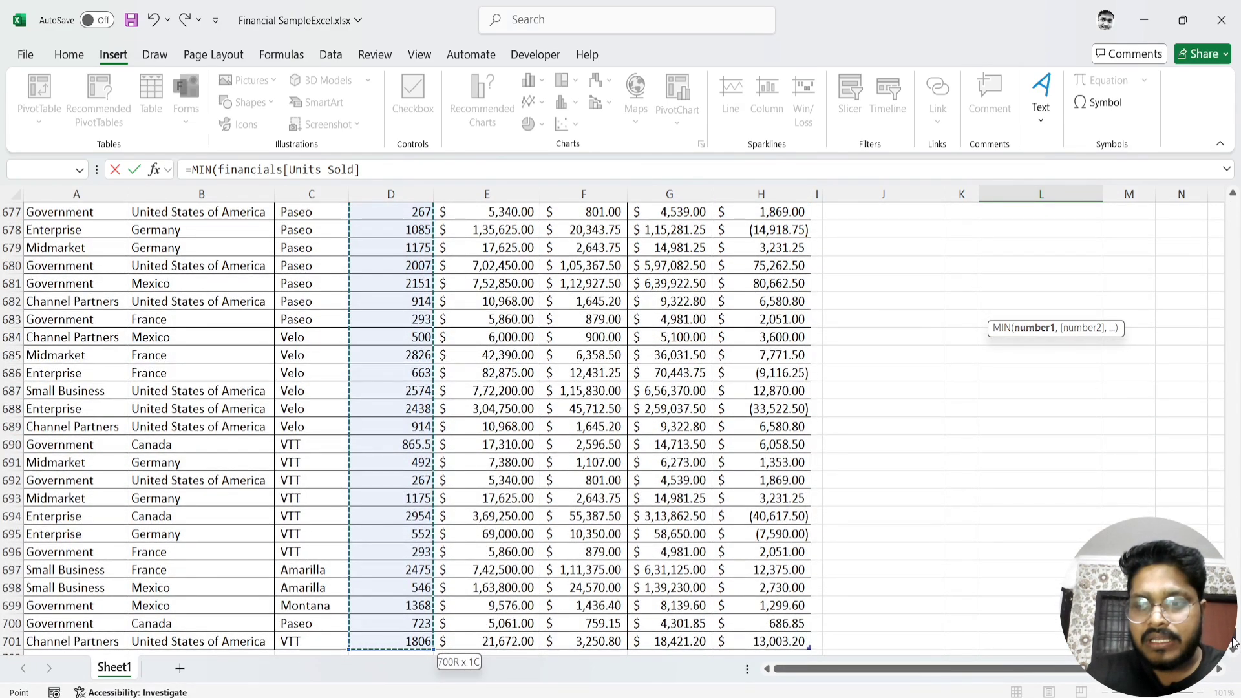
left_click_drag(1234, 635, 1236, 170)
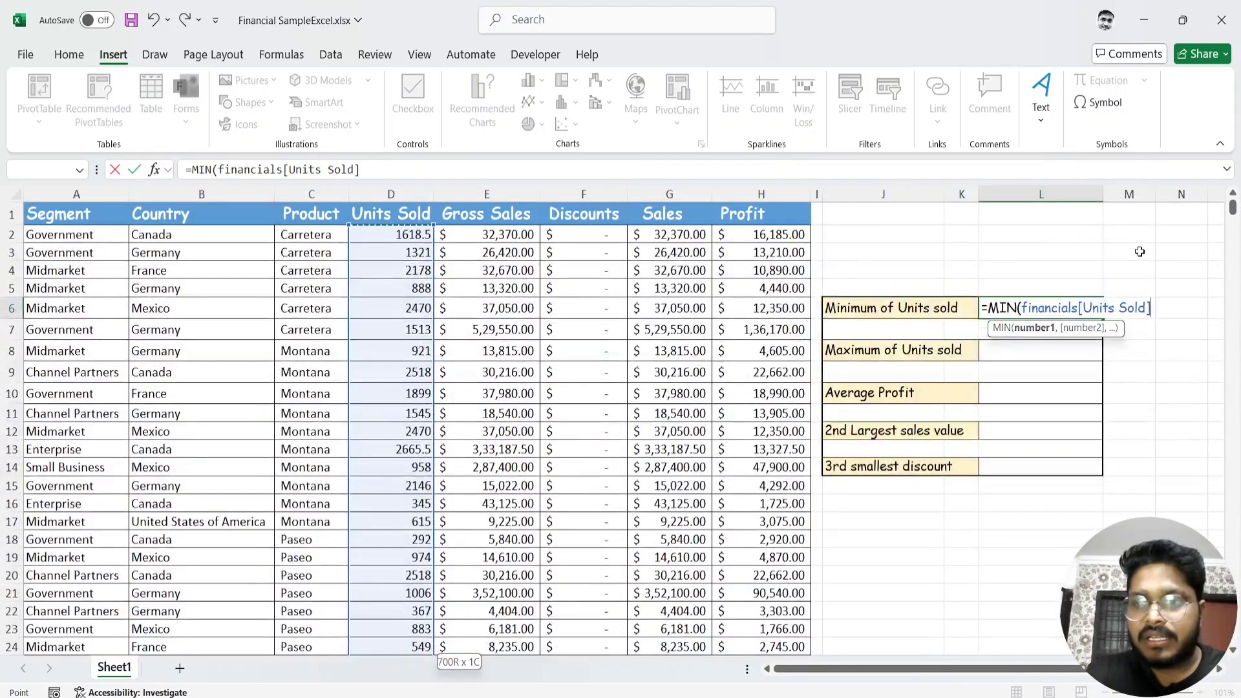
type(")")
key("Return")
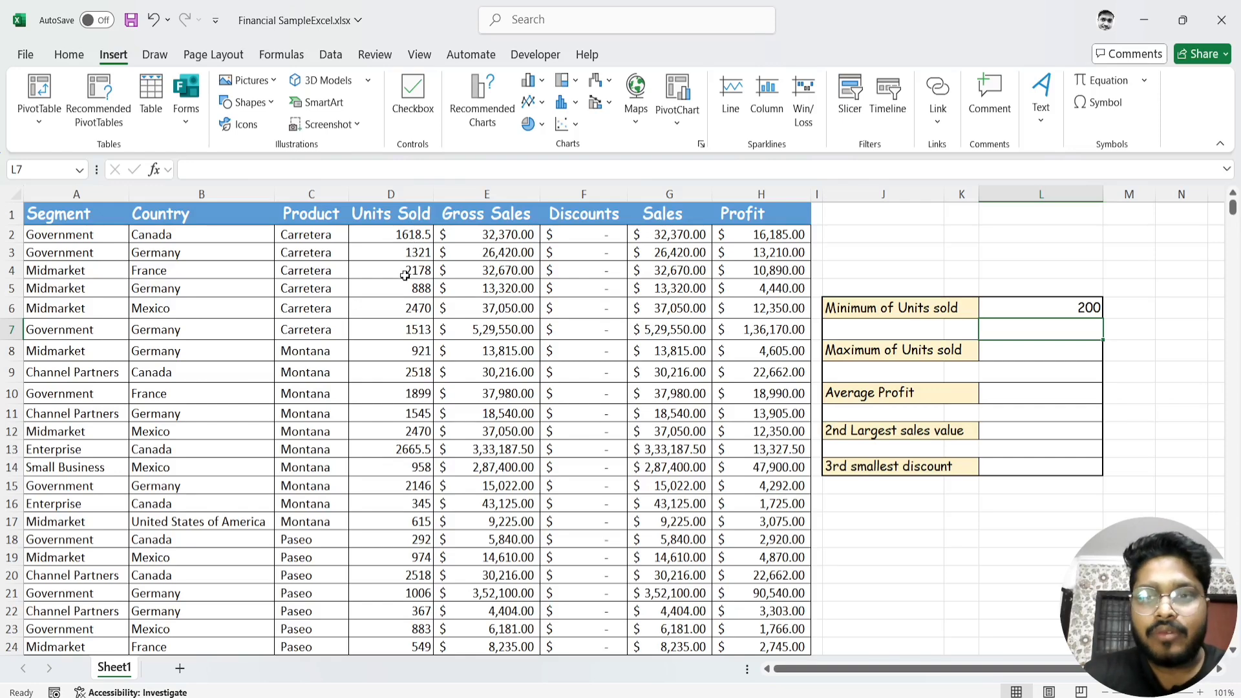
Calculate the maximum units sold in cell L8 with a MAX formula over the table's entire Units Sold column
left_click(989, 357)
type("=")
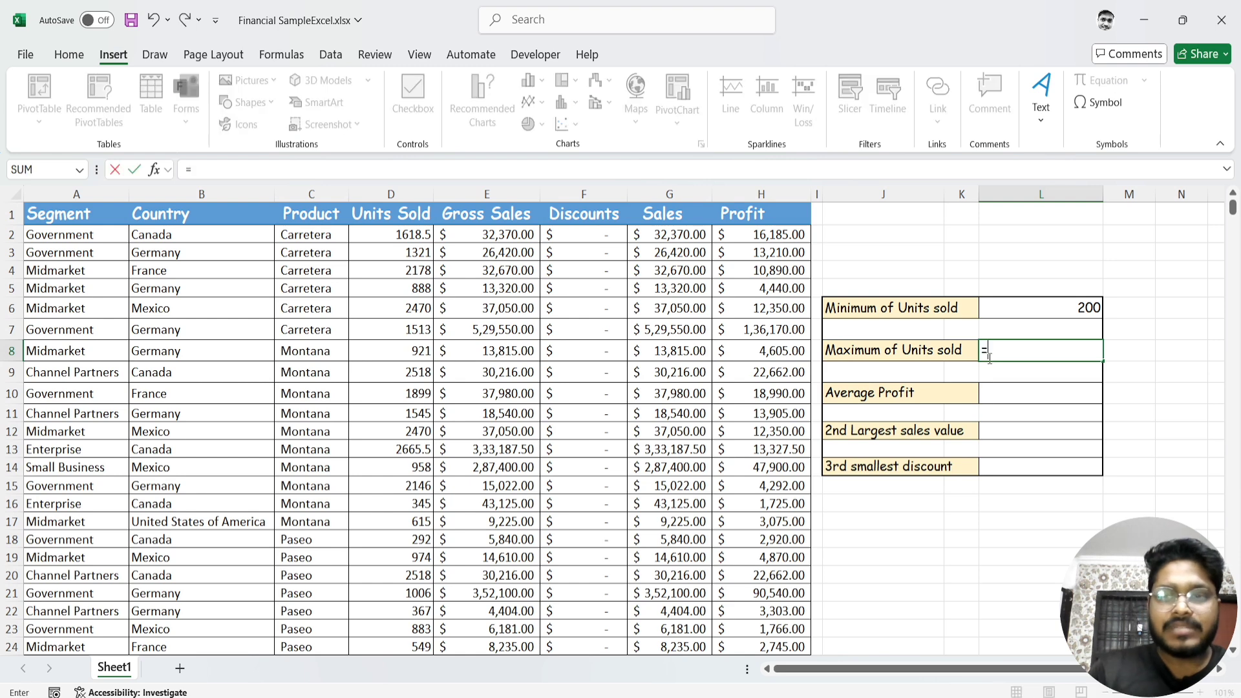
type("Max")
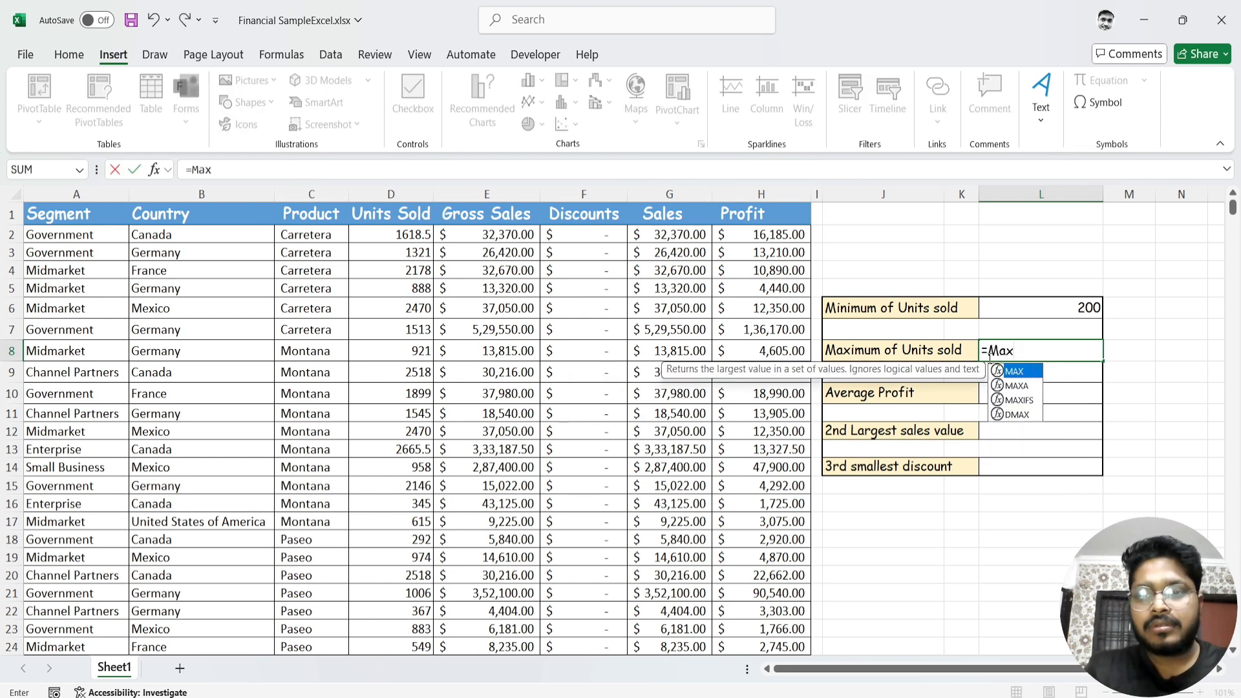
key("Tab")
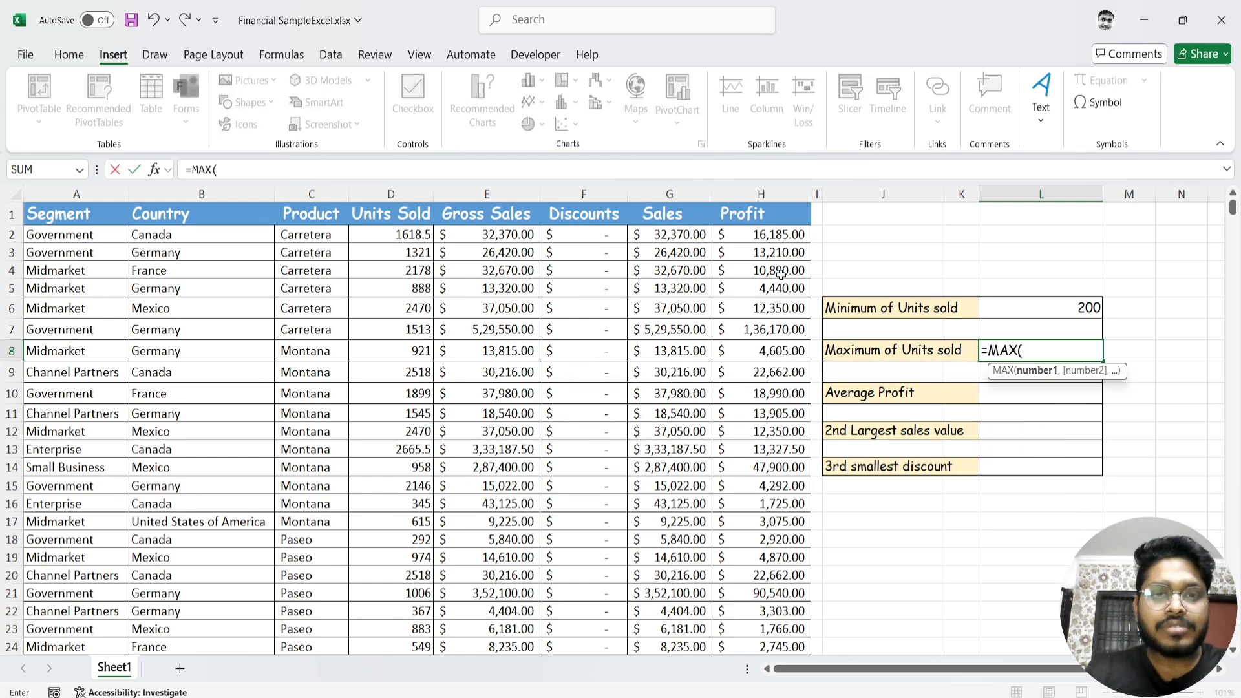
left_click(421, 236)
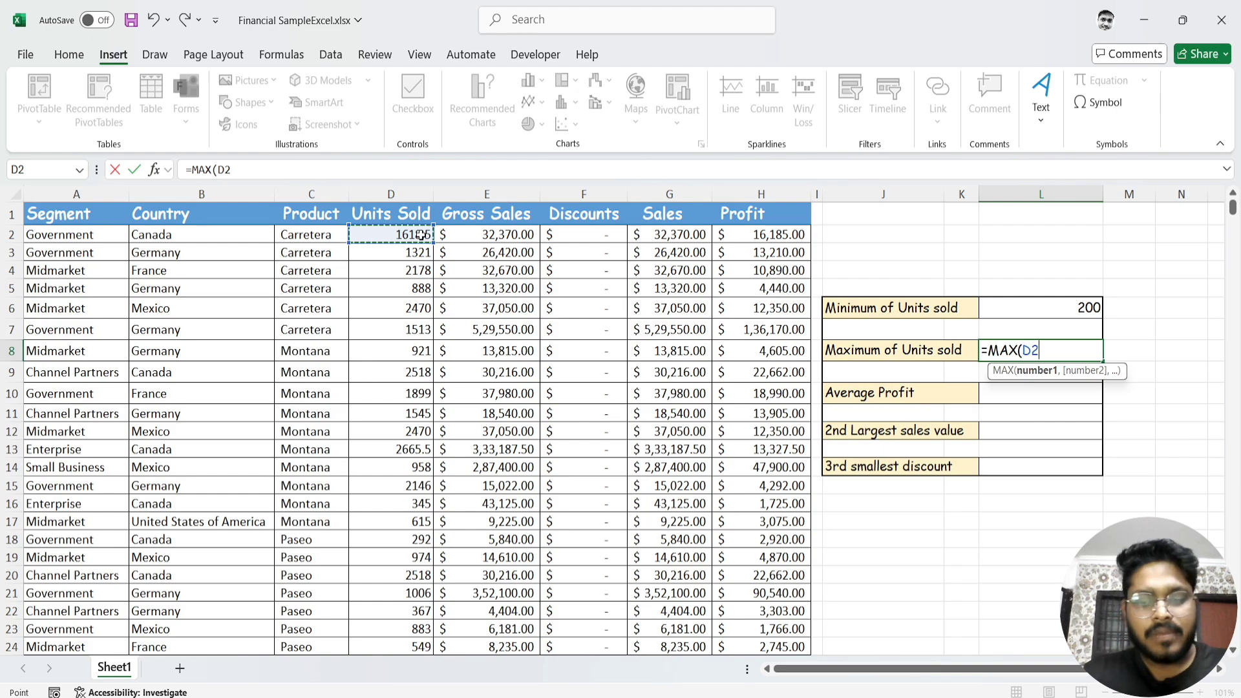
key("ctrl+shift+Down")
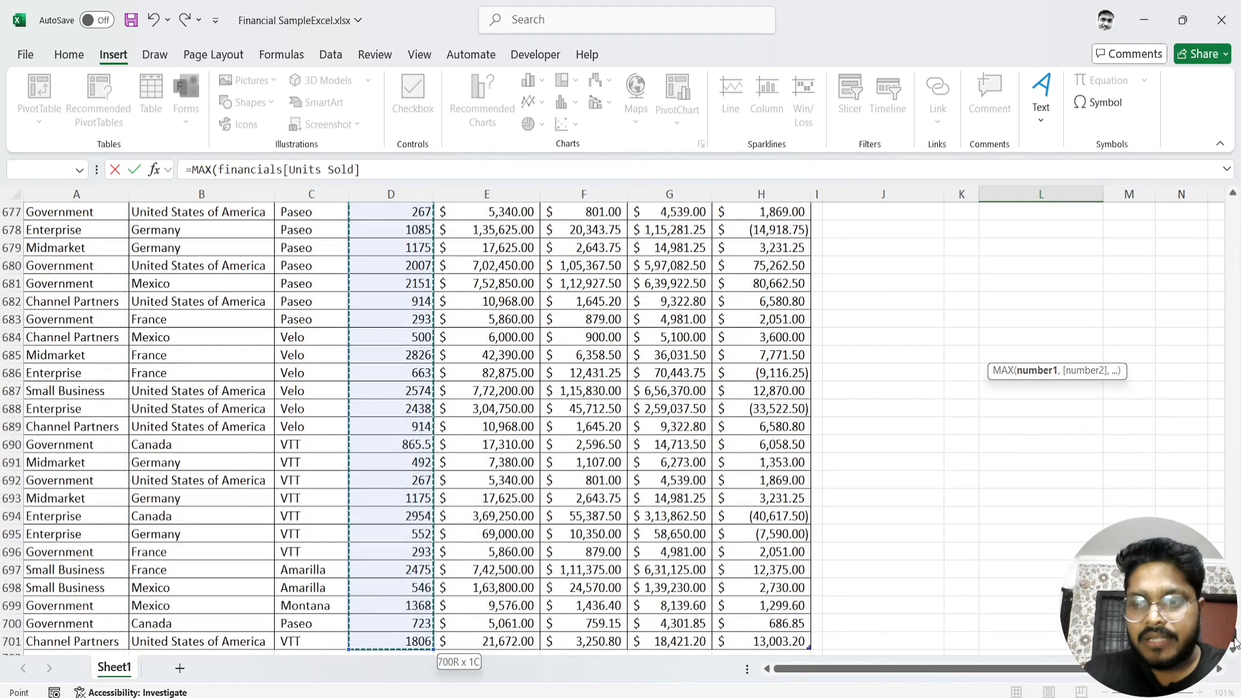
left_click_drag(1235, 631, 1237, 168)
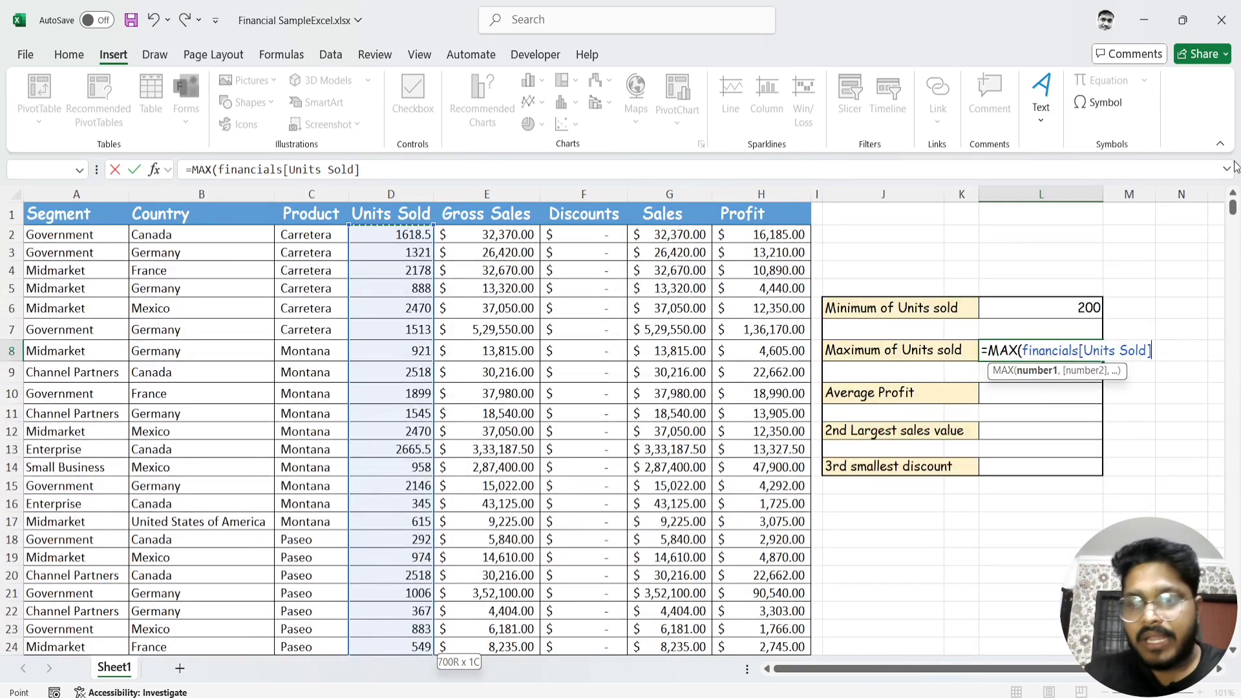
type(")")
key("Return")
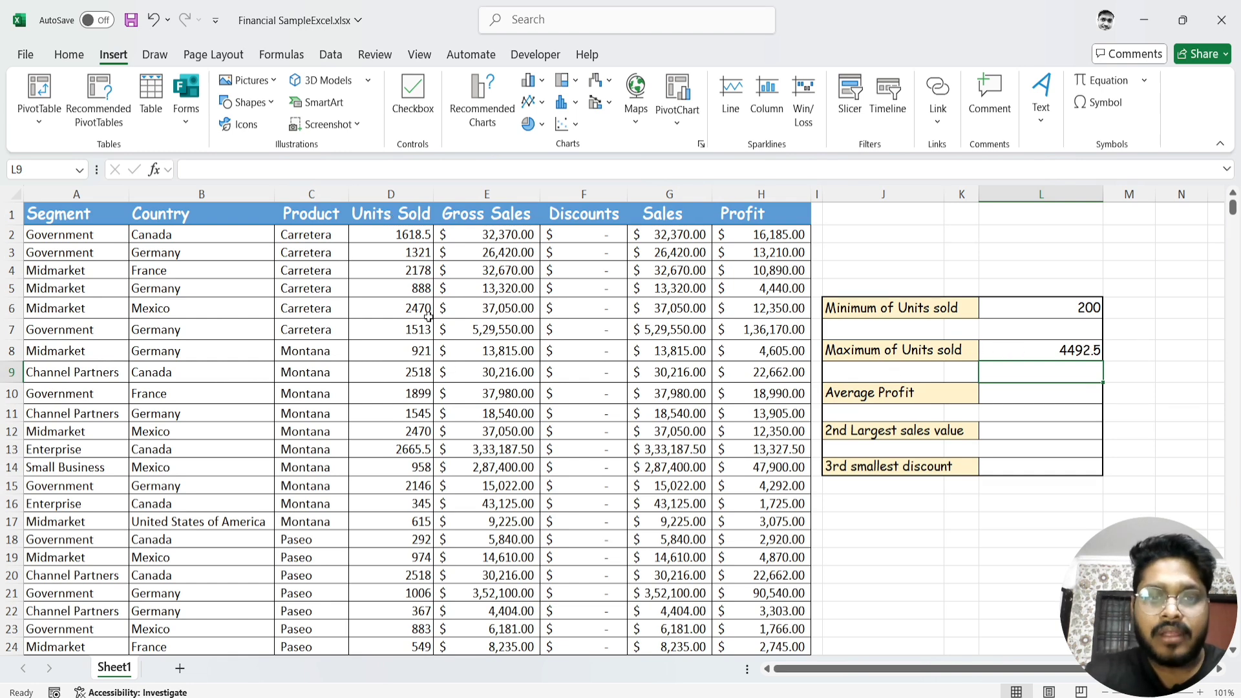
Calculate the average profit in cell L10 with the formula =AVERAGE(financials[Profit]), covering the full Profit column
left_click(1028, 388)
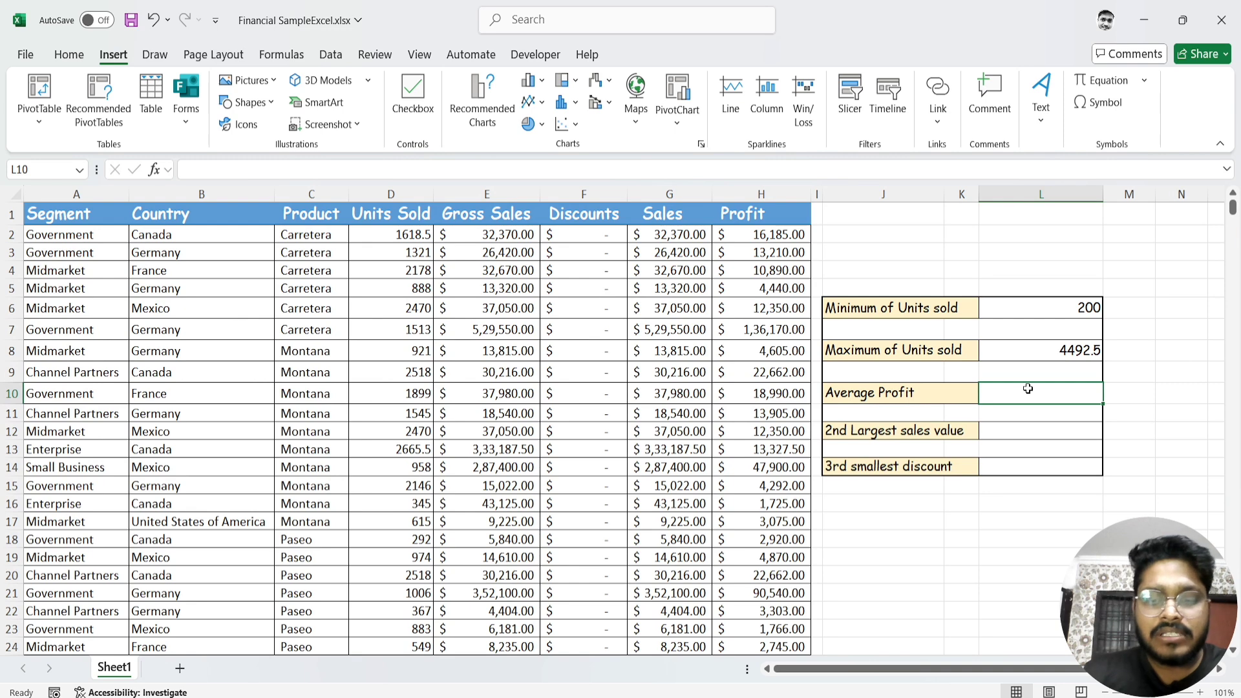
type("=Avera")
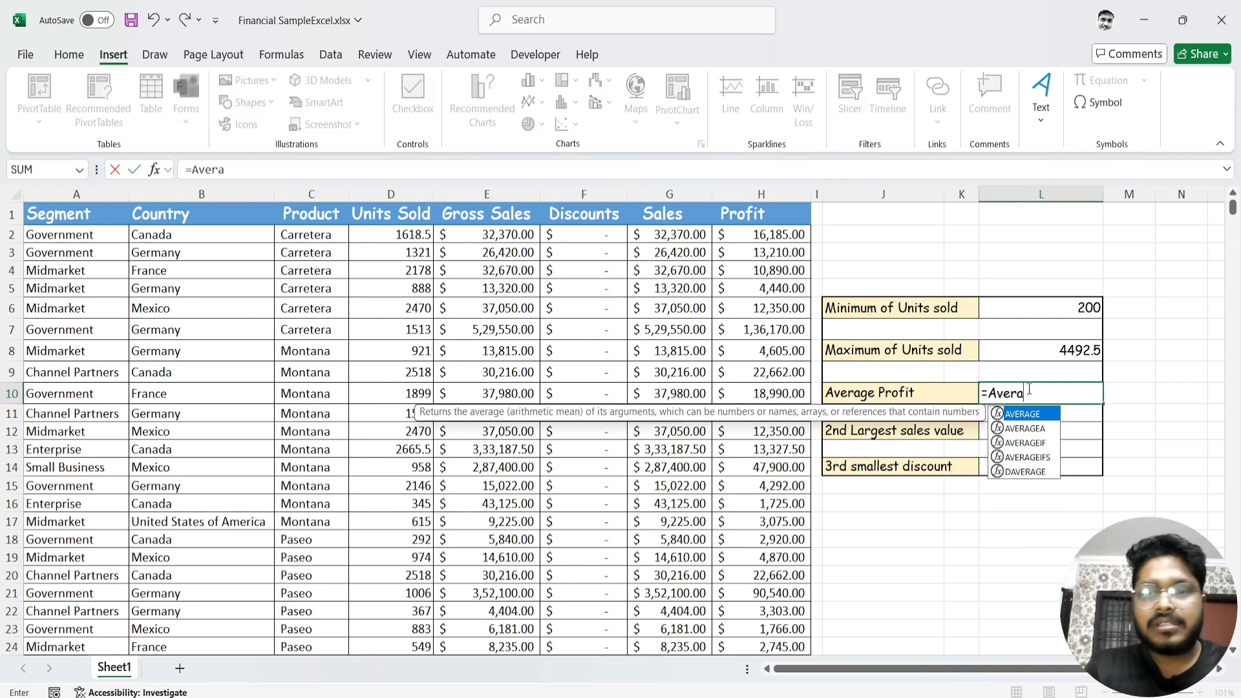
key("Return")
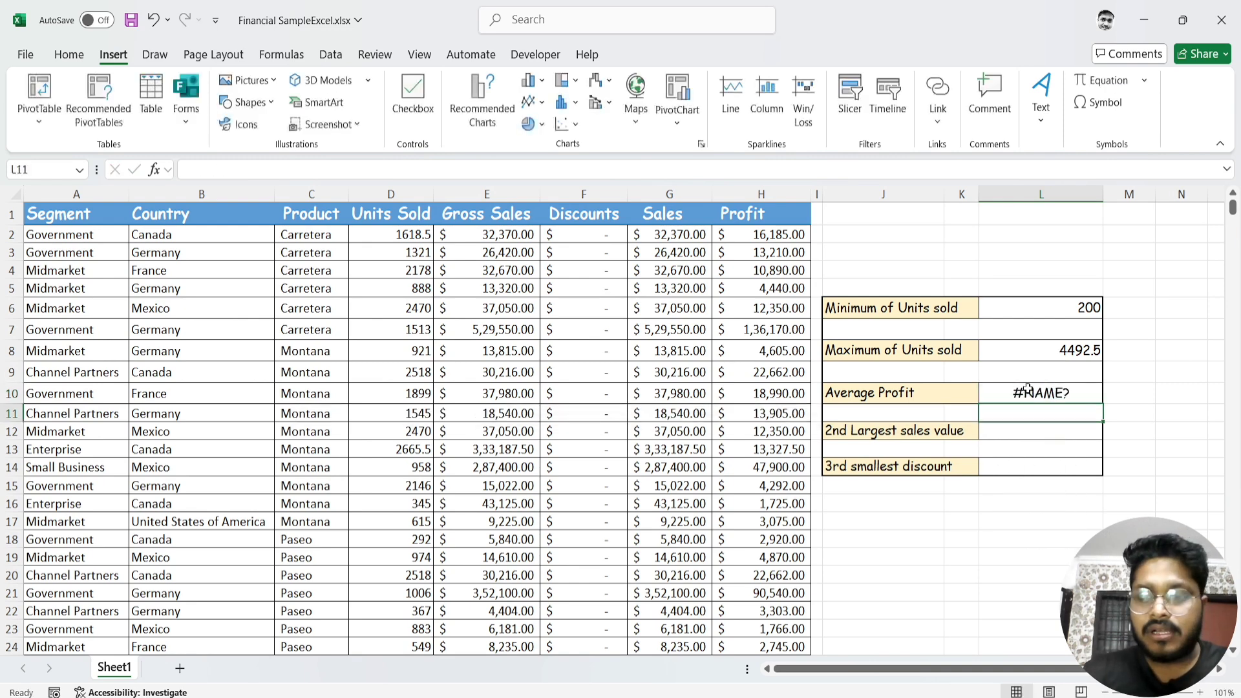
double_click(1028, 389)
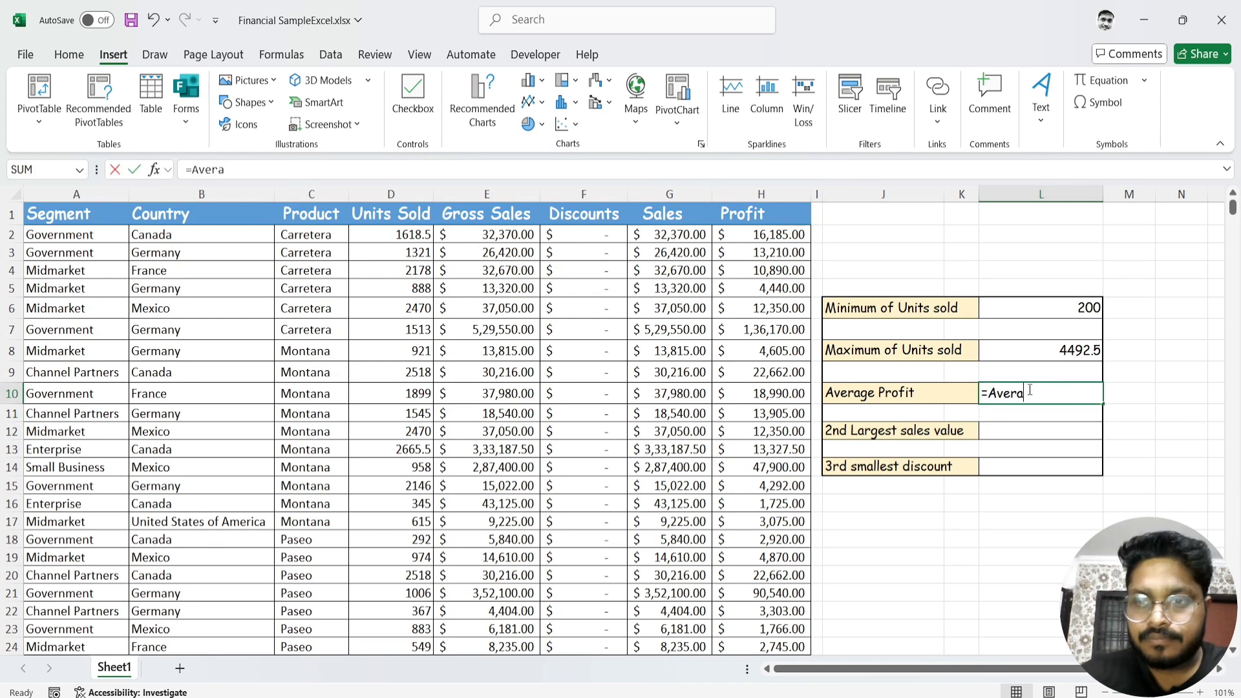
type("ge")
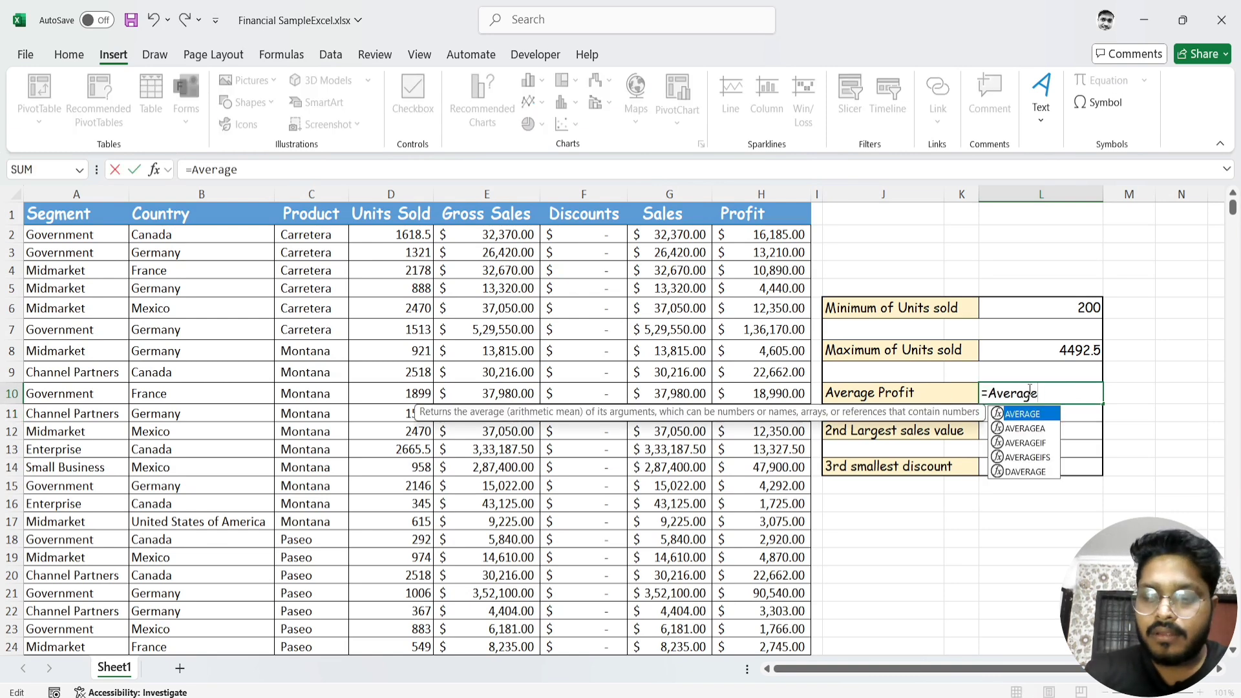
key("Tab")
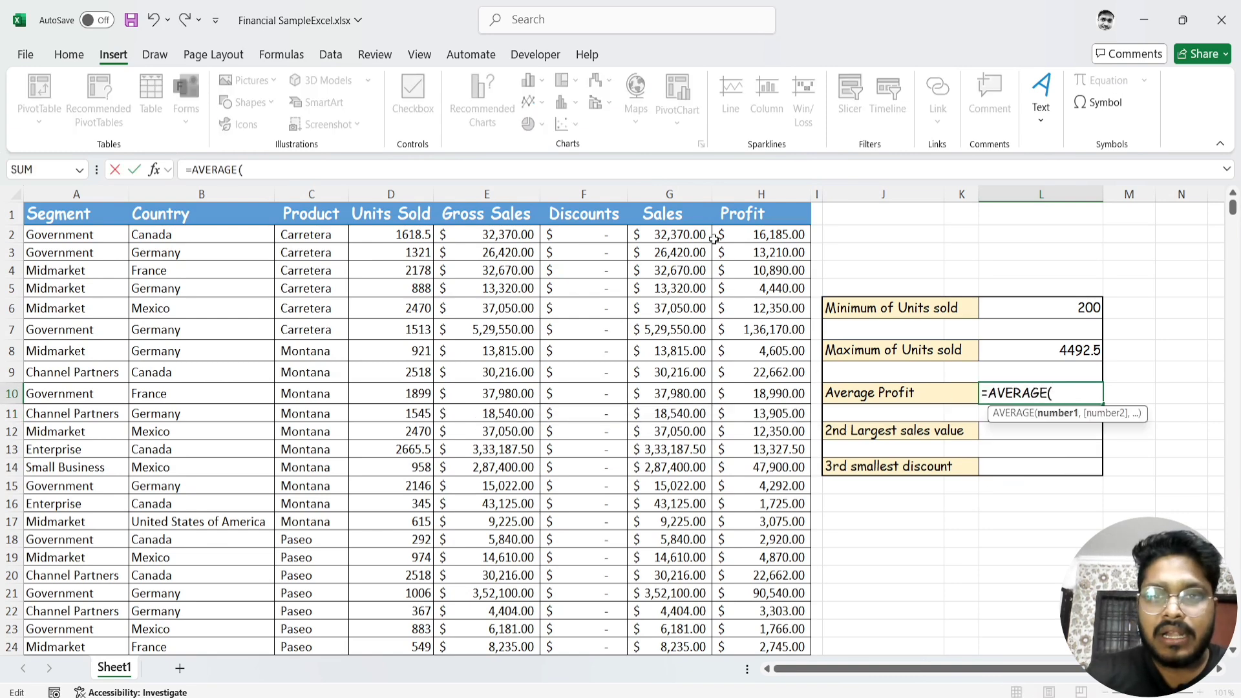
left_click(745, 239)
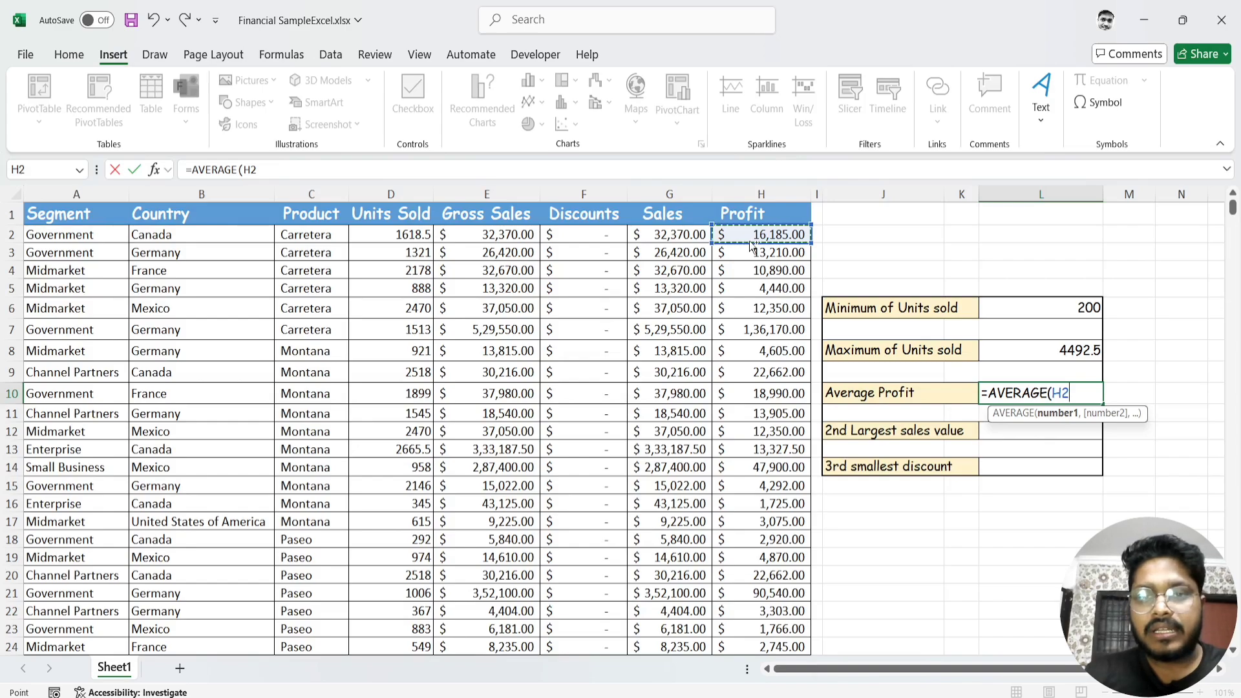
key("ctrl+shift+Down")
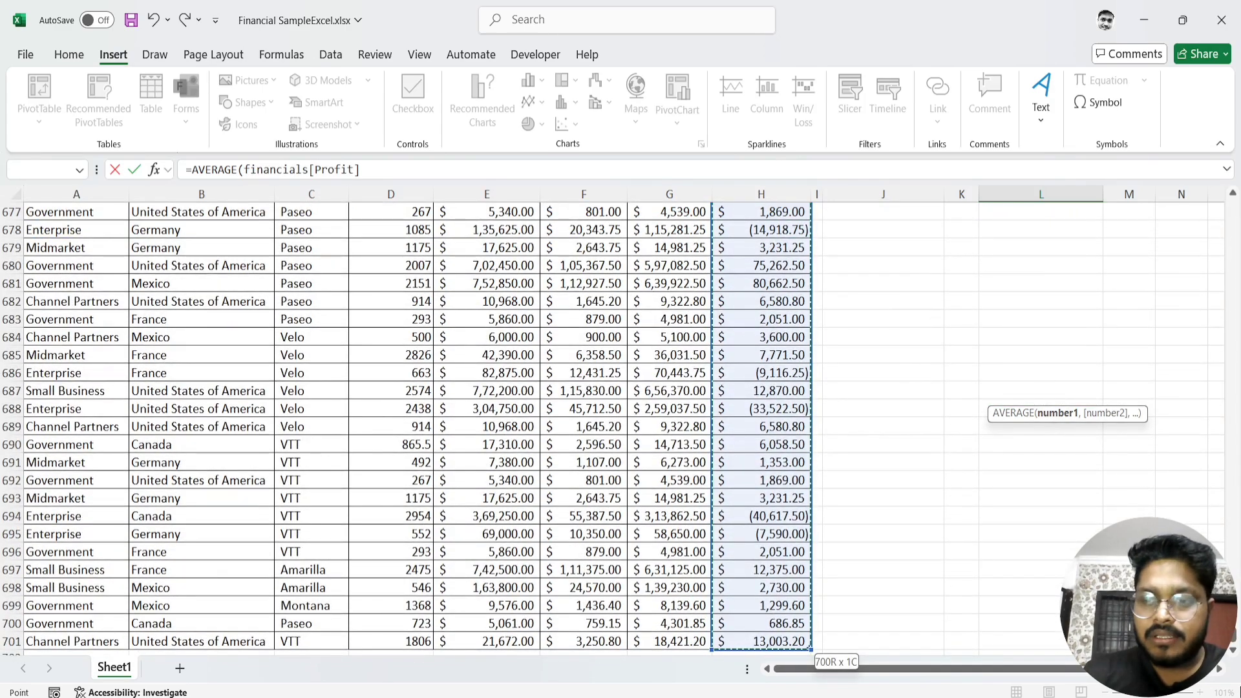
left_click_drag(1234, 636, 1237, 201)
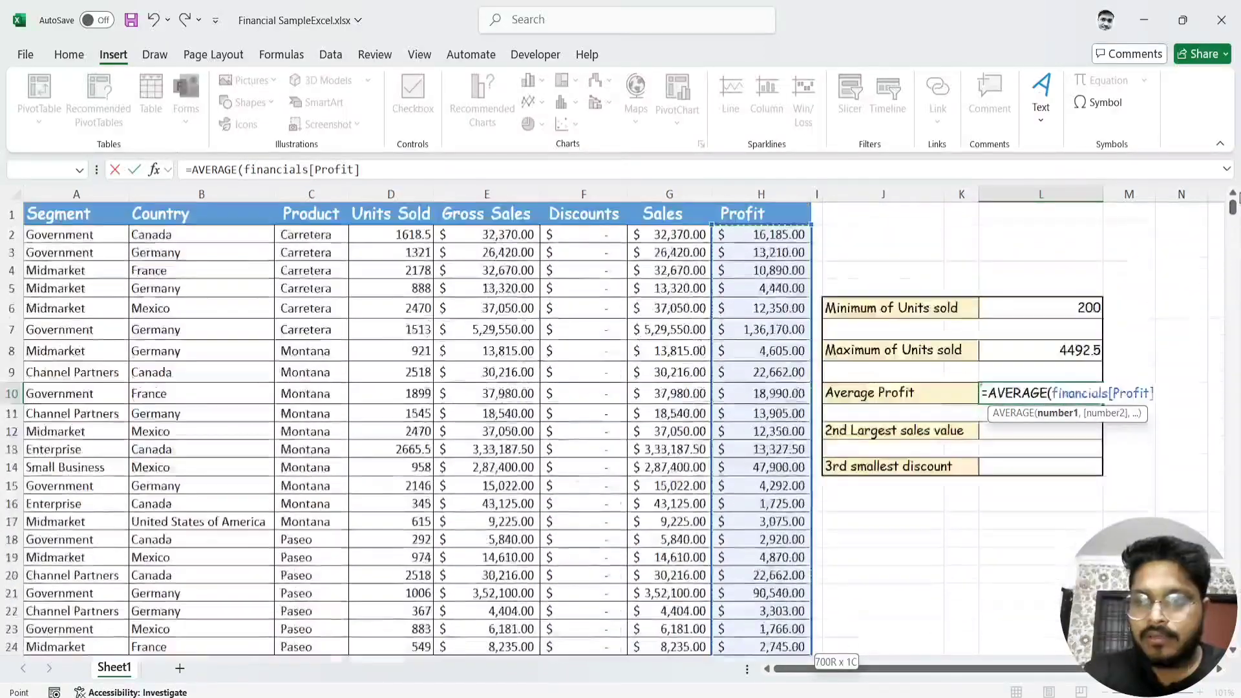
type(")")
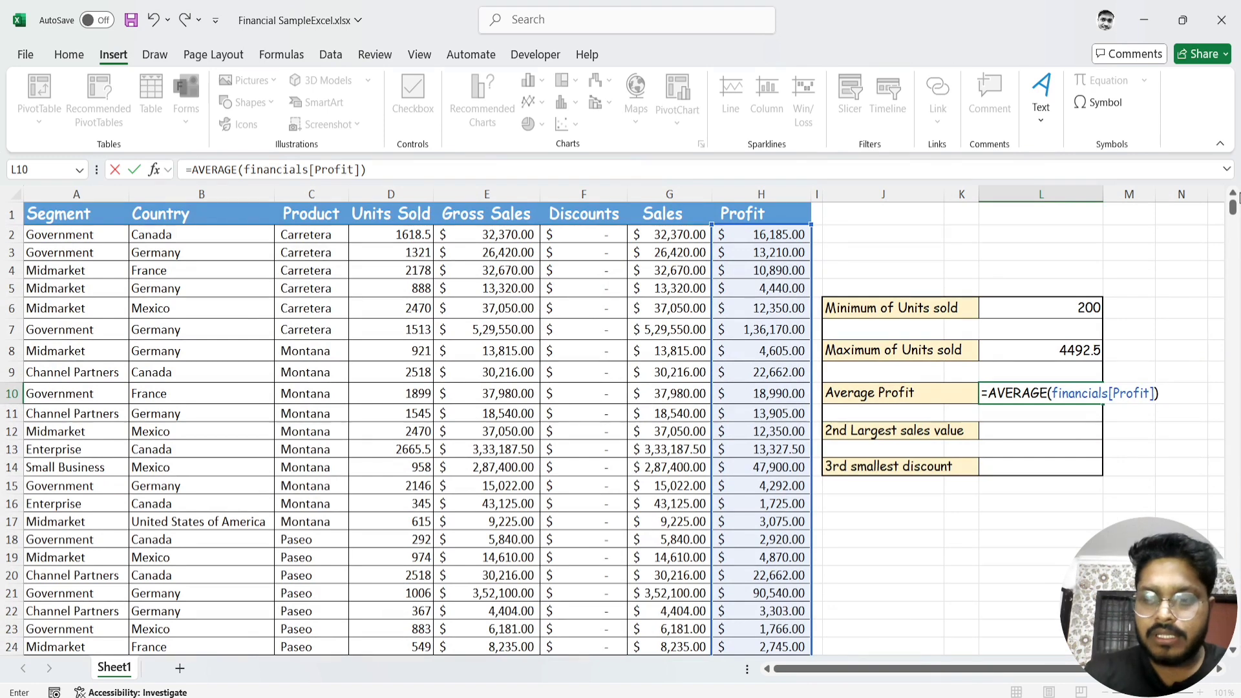
key("Return")
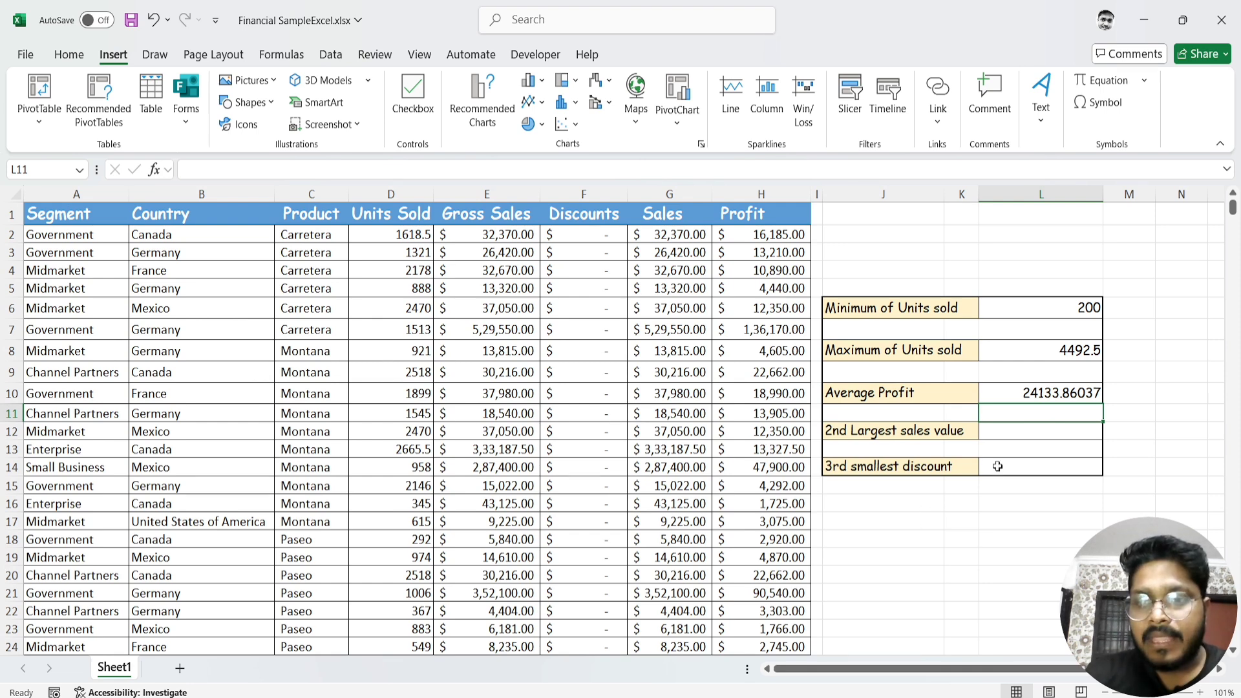
Find the 2nd largest sales value in cell L12 with a LARGE formula over the full Sales column, using "2" as k
left_click(996, 434)
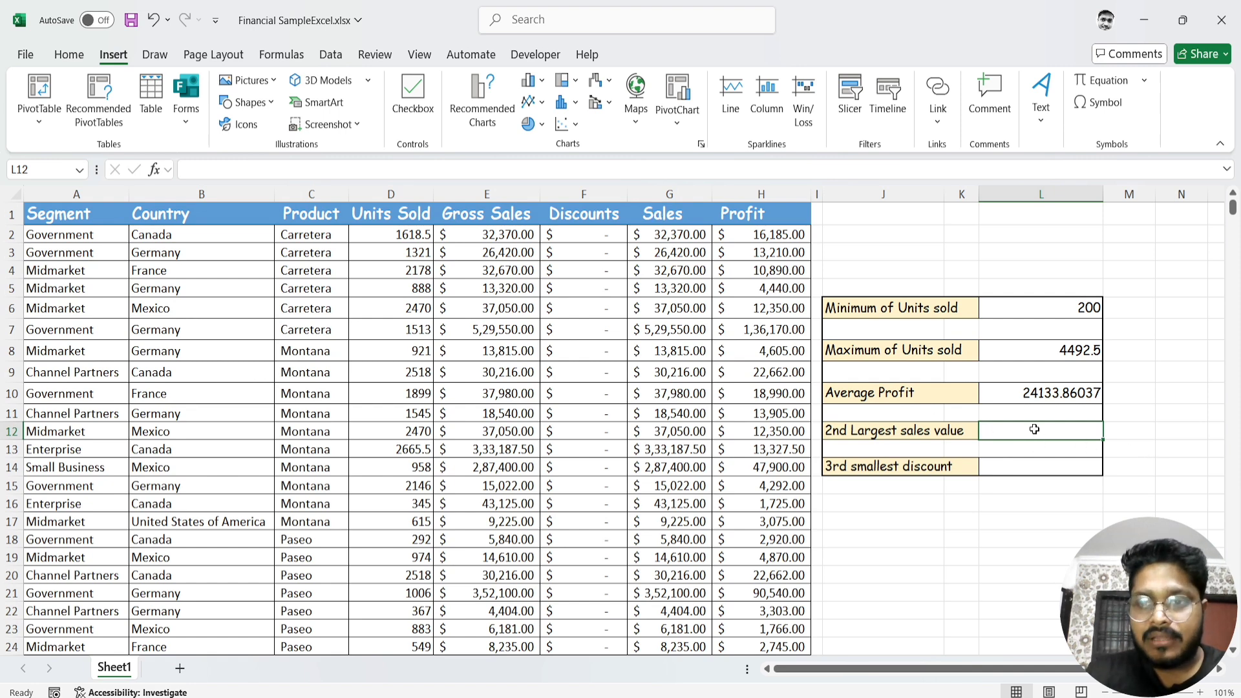
type("=large")
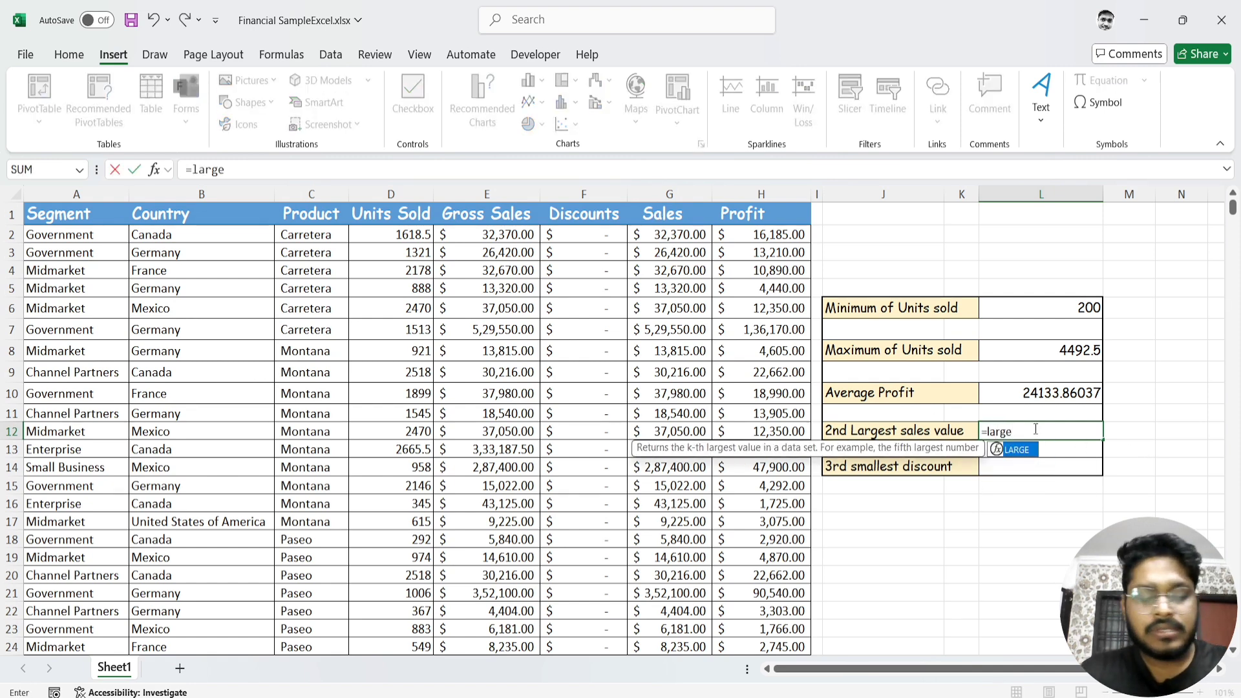
key("Tab")
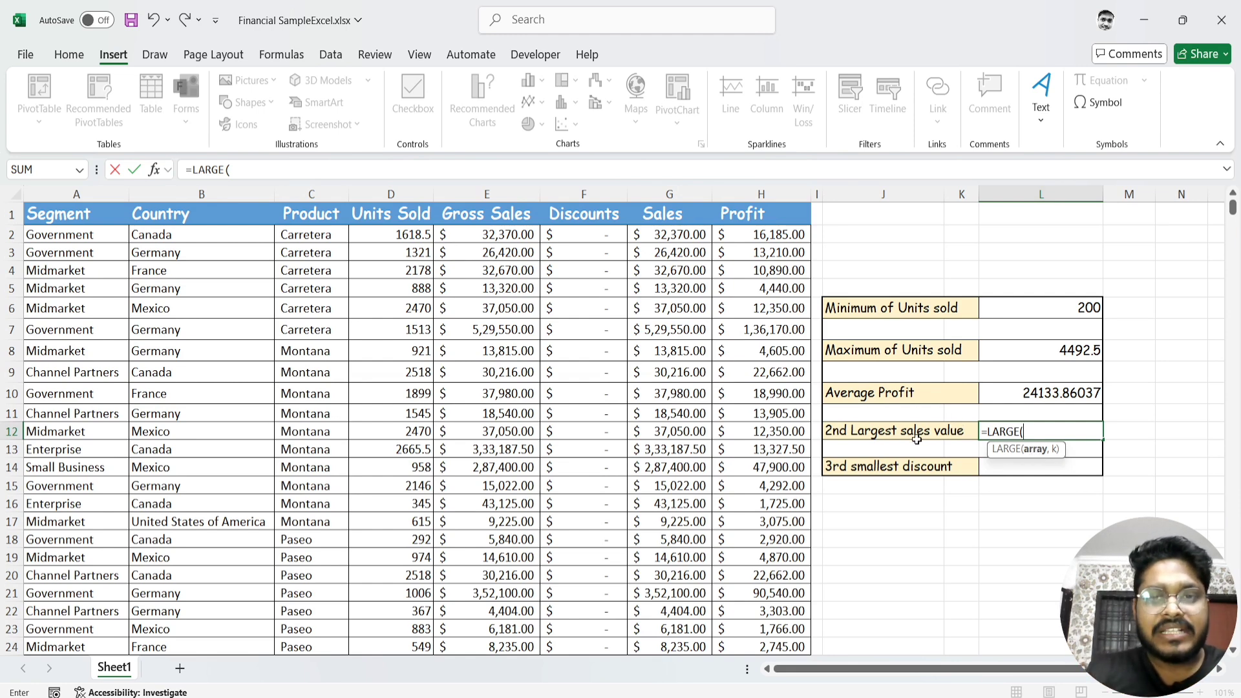
left_click(673, 232)
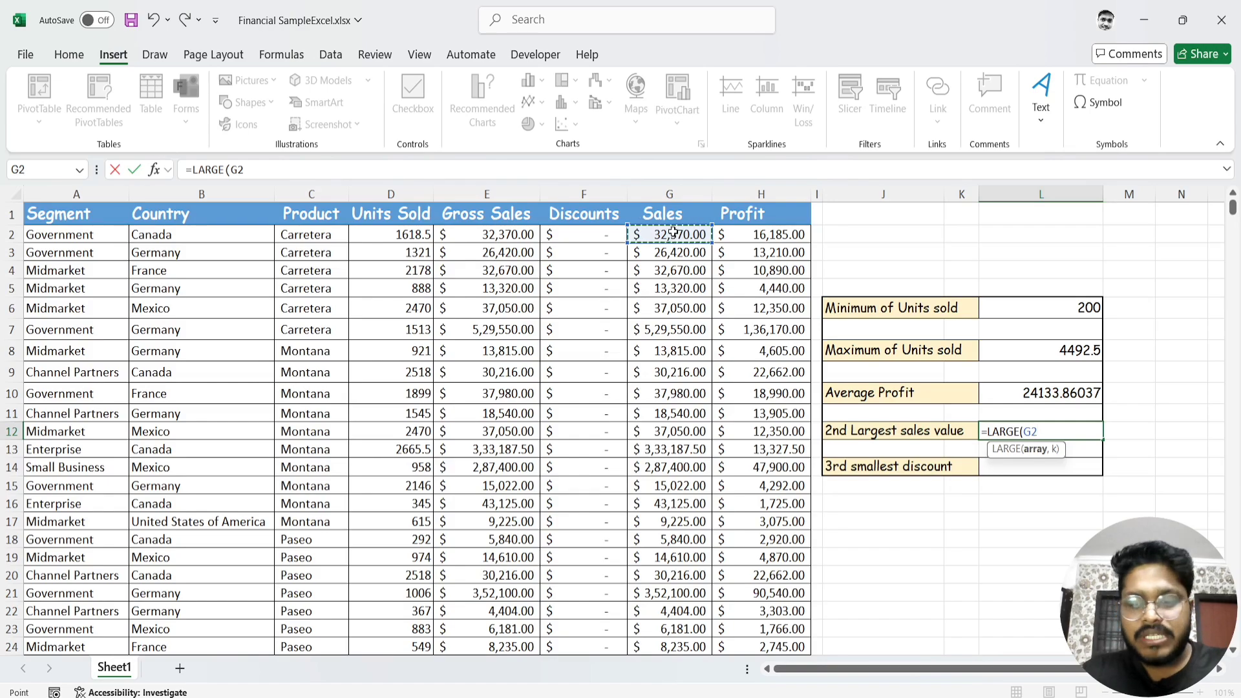
key("ctrl+shift+Down")
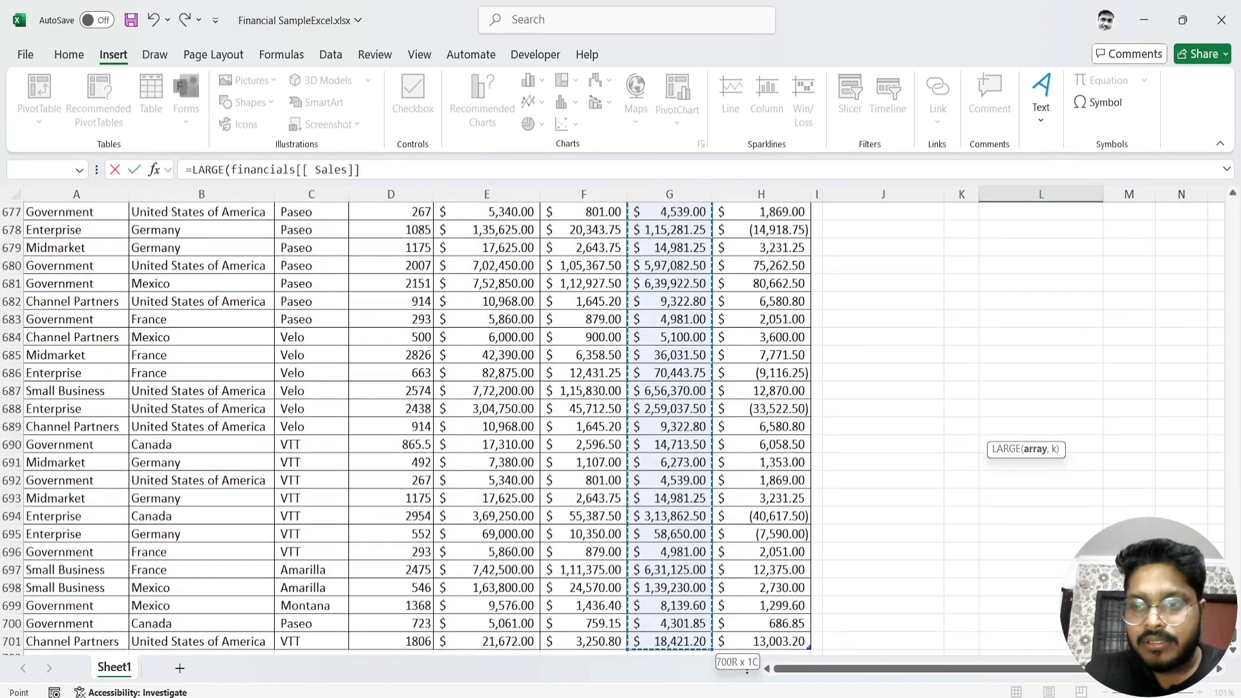
left_click_drag(1234, 642, 1233, 201)
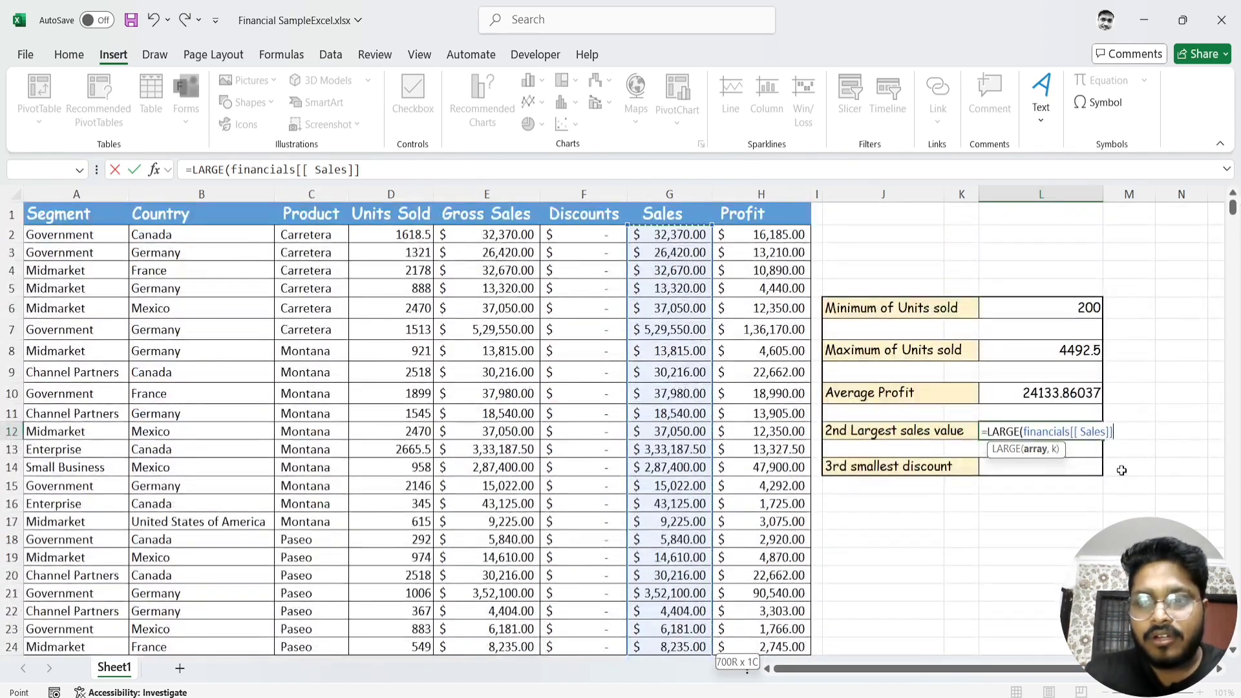
type(",")
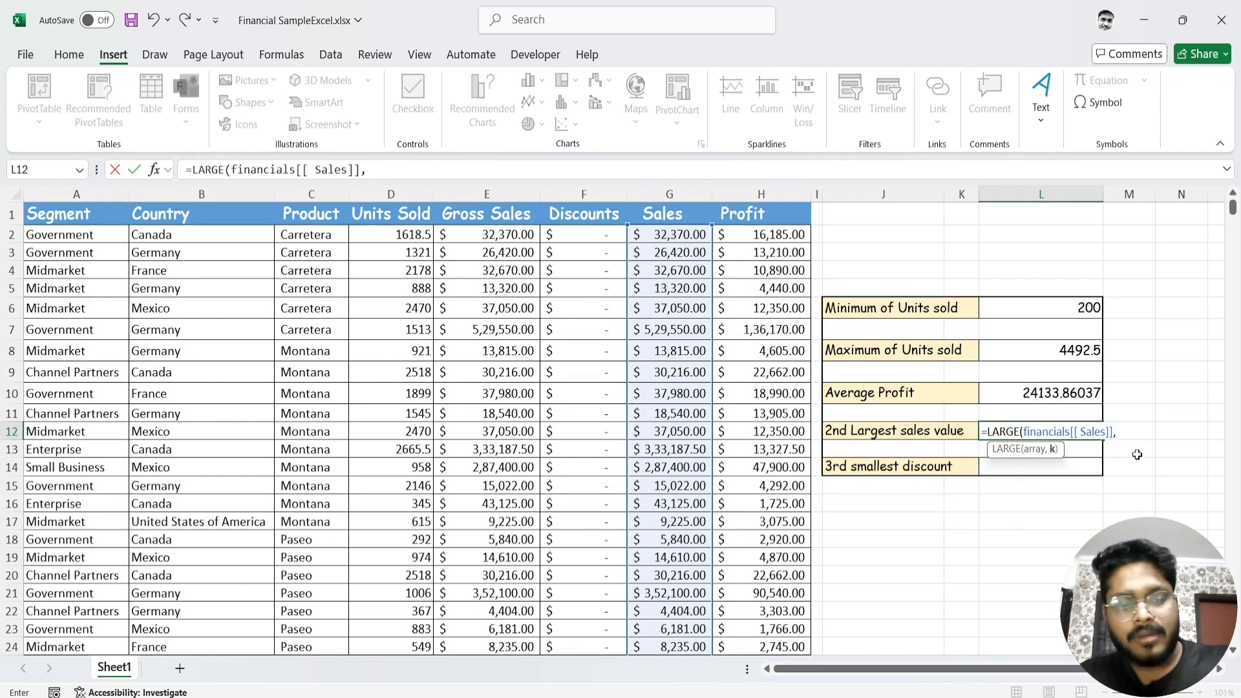
type("\"2")
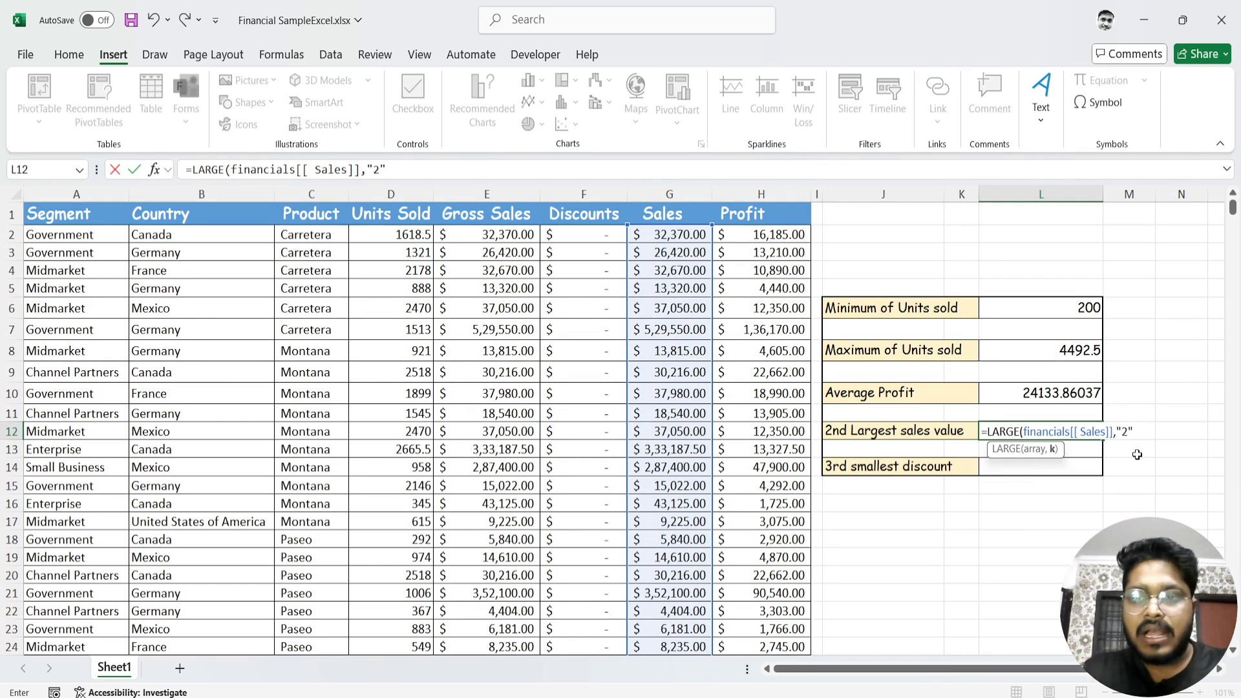
type("\")")
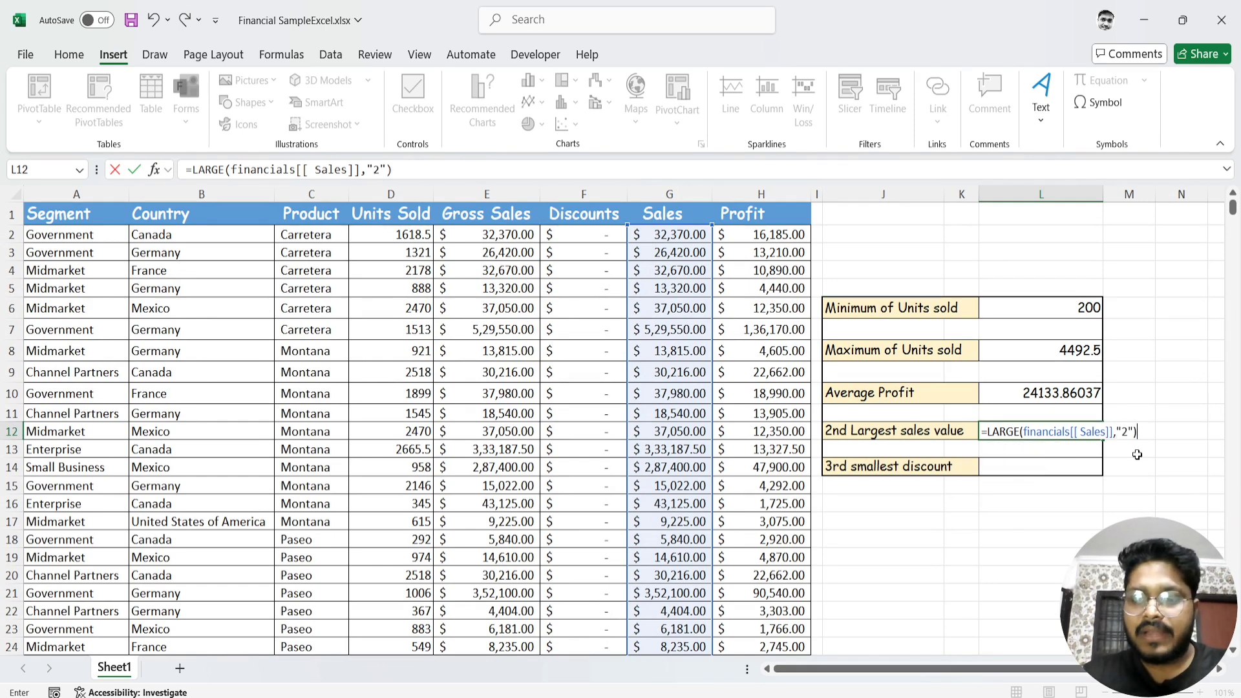
key("Return")
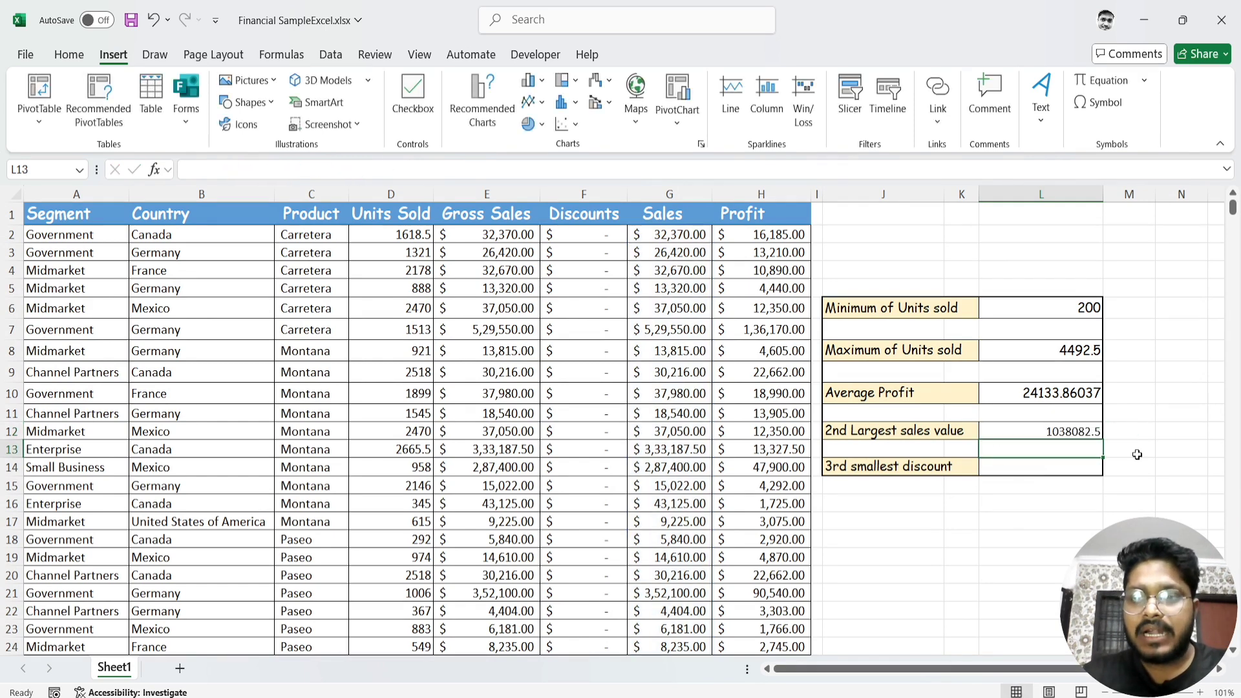
Change the k argument of the LARGE formula in cell L12 to "1" to try the largest sales value
left_click(1055, 430)
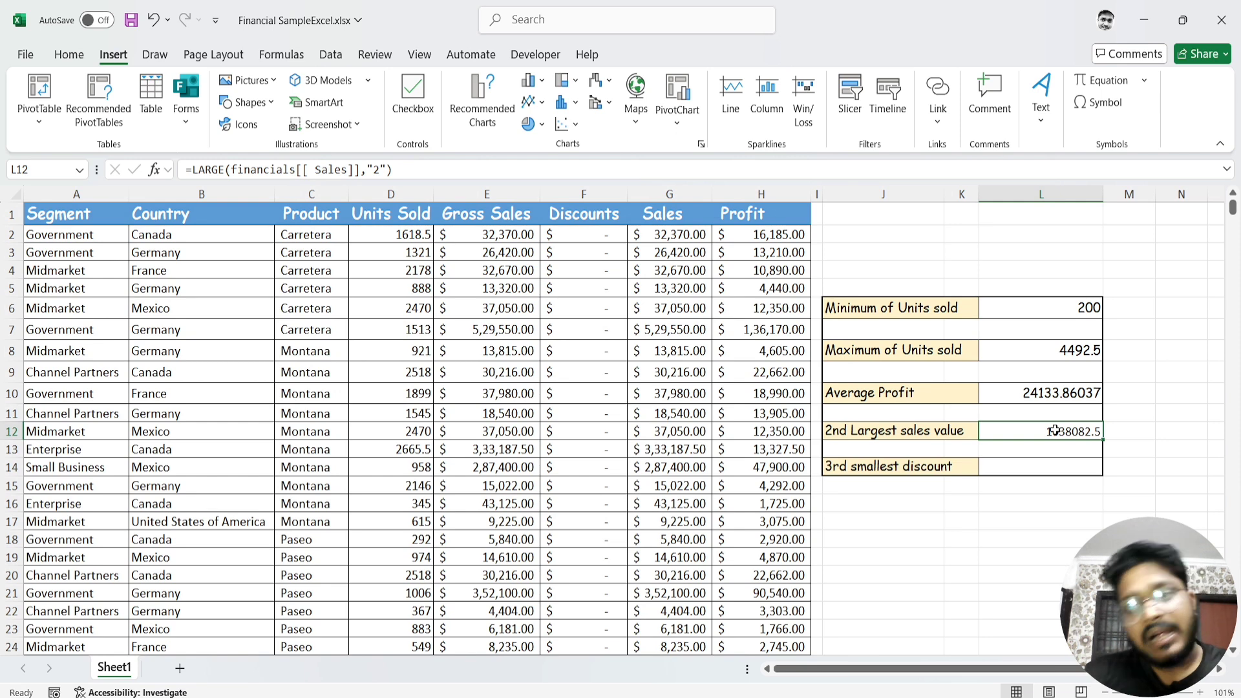
double_click(1055, 430)
left_click(1128, 431)
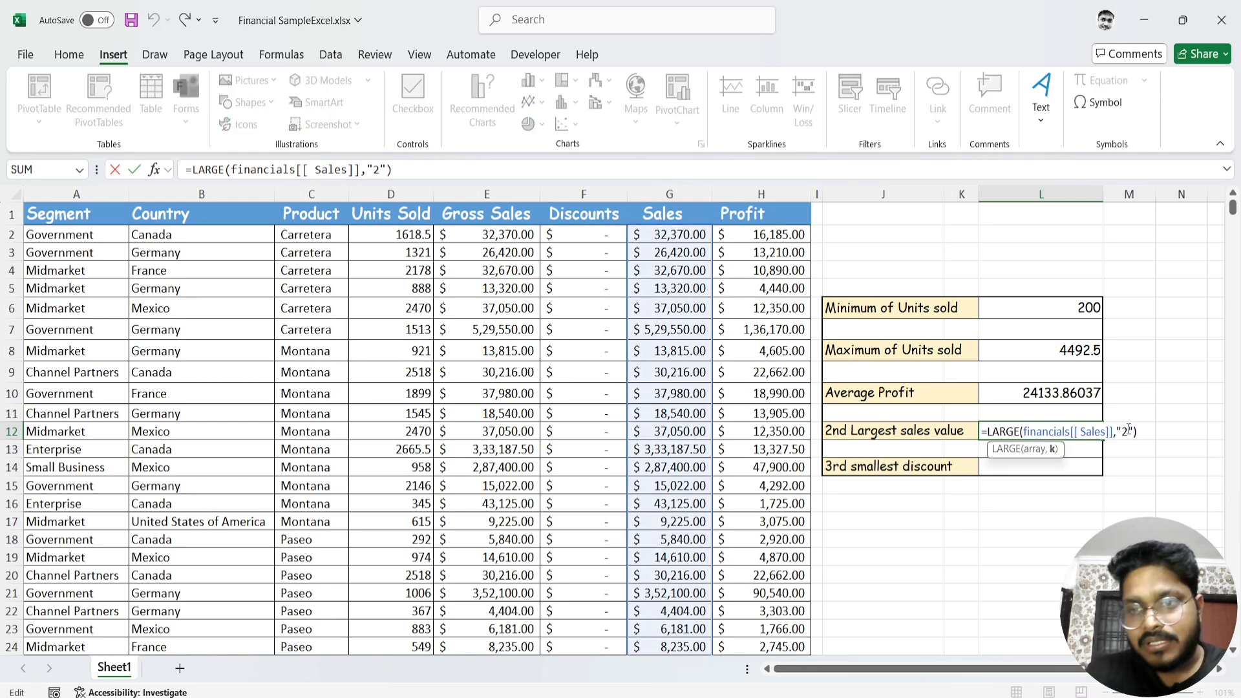
key("BackSpace")
type("1")
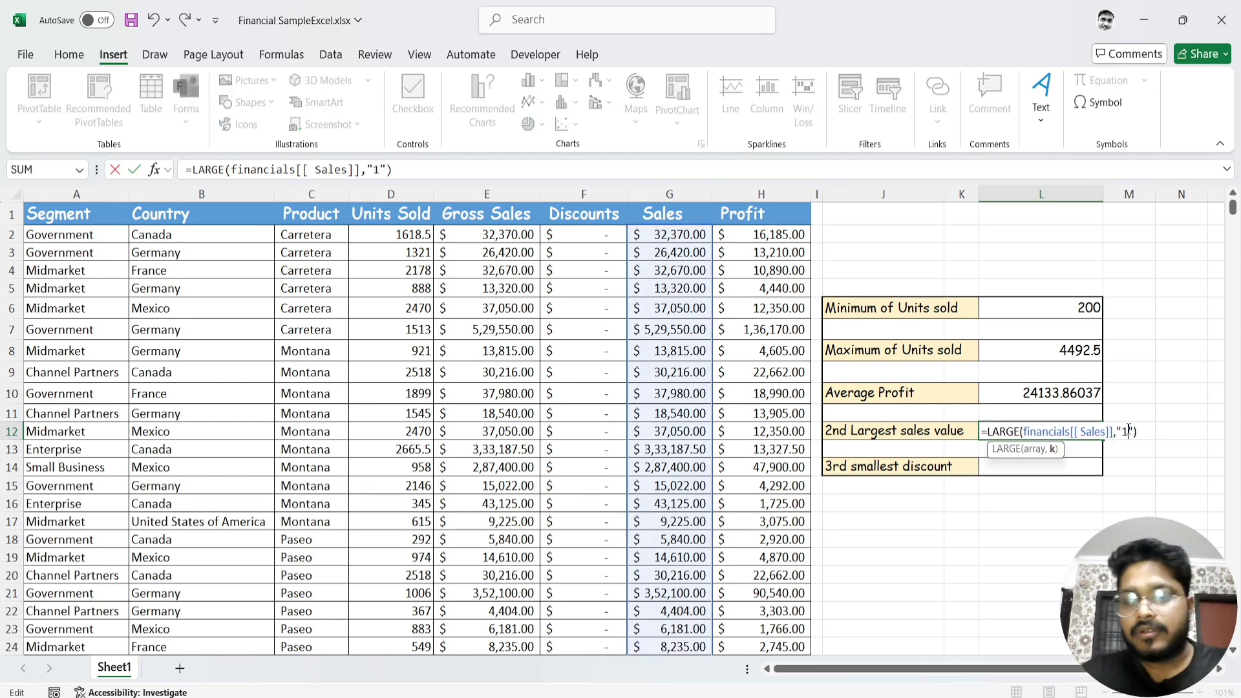
key("Return")
Set the k argument of the LARGE formula in cell L12 back to "2" for the 2nd largest sales value
left_click(1058, 428)
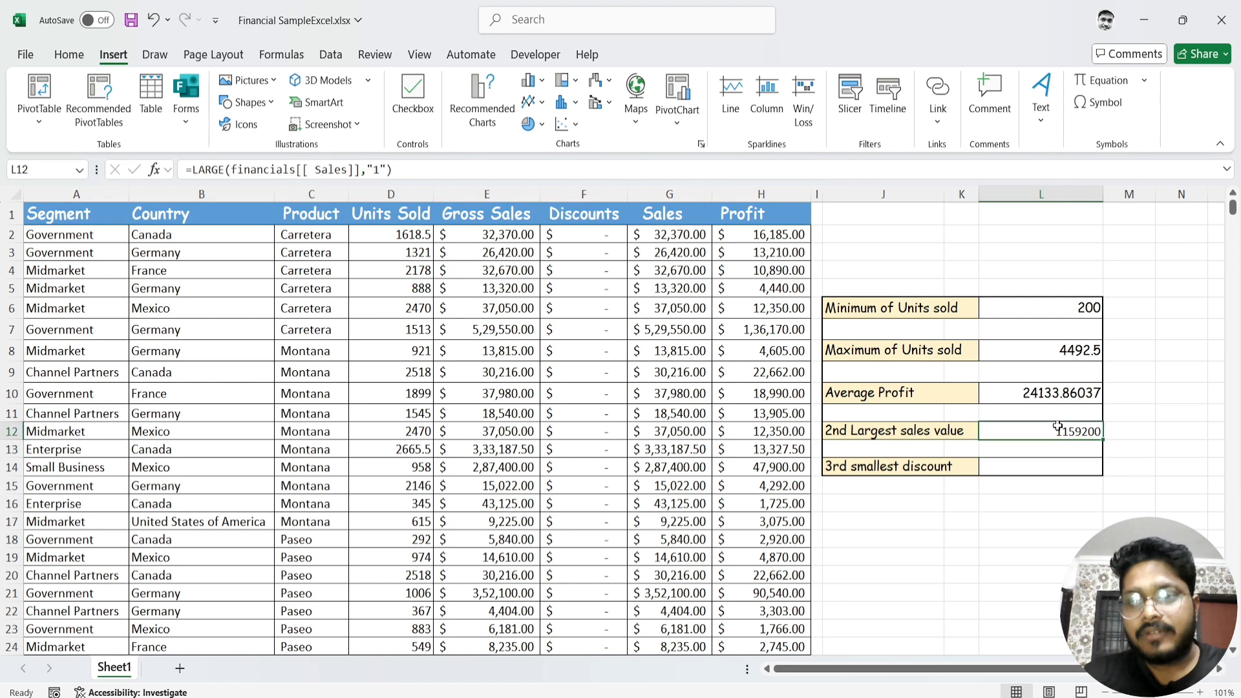
double_click(1057, 429)
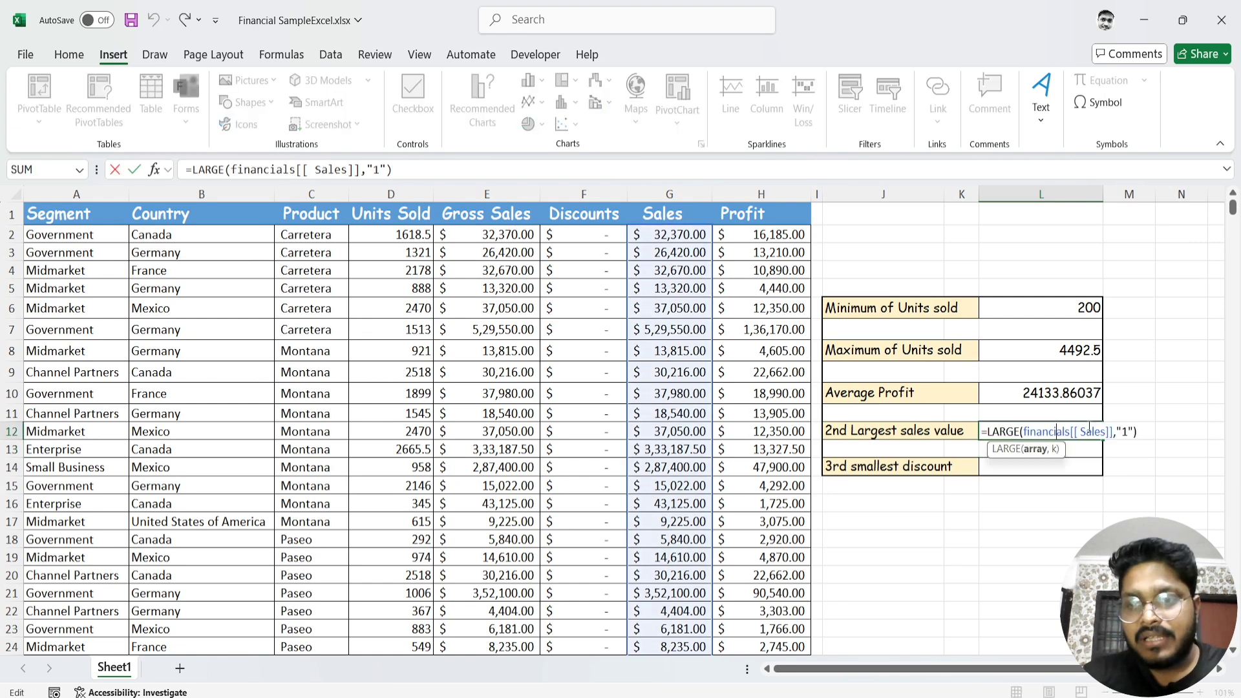
left_click(1130, 430)
key("BackSpace")
type("2")
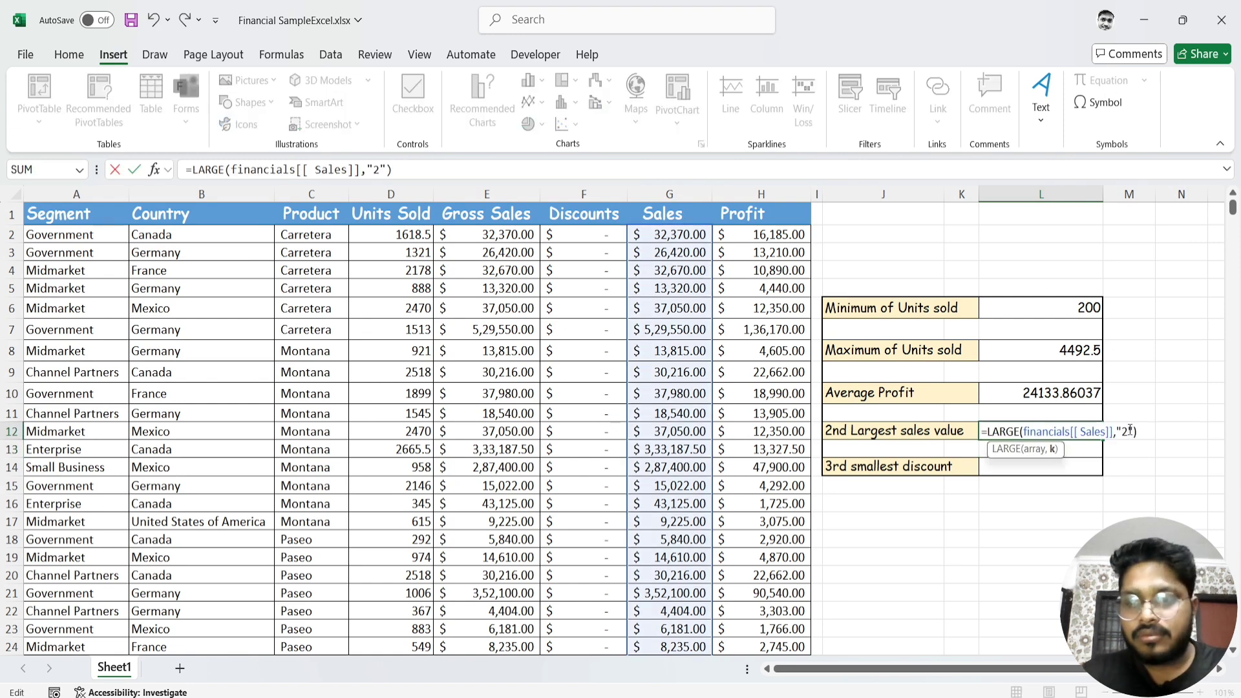
key("Return")
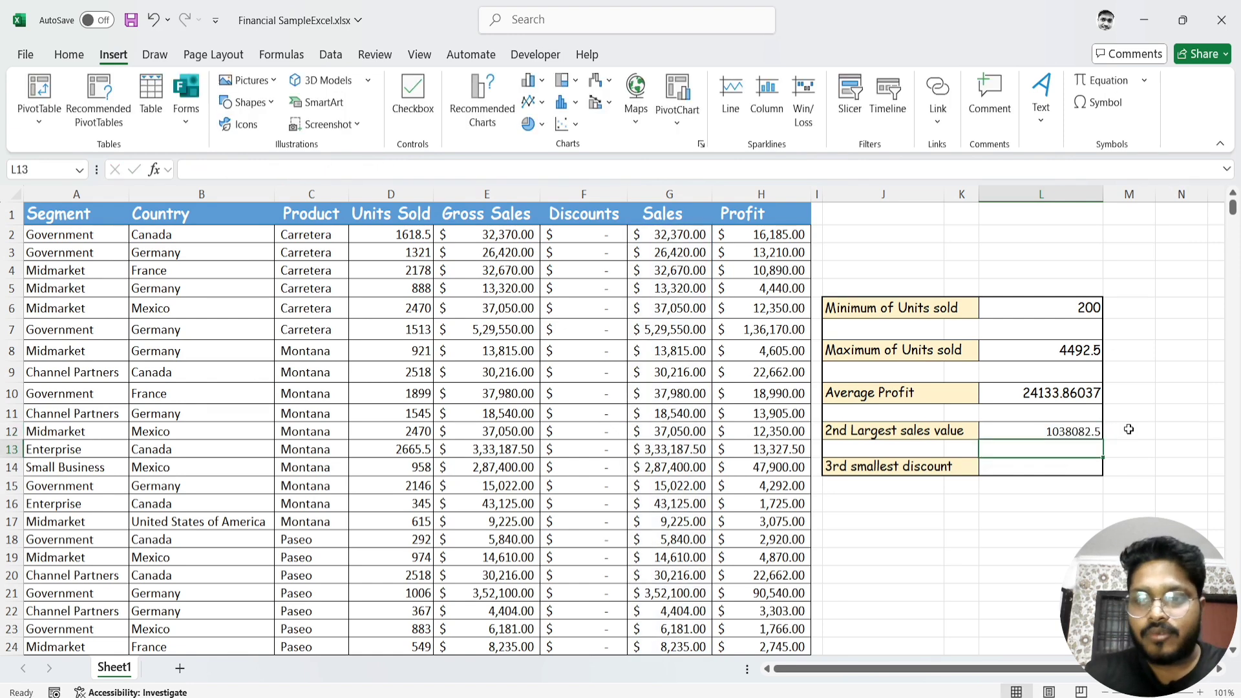
Find the 3rd smallest discount in cell L14 with the formula =SMALL(financials[Discounts],3), covering the full Discounts column
left_click(1064, 467)
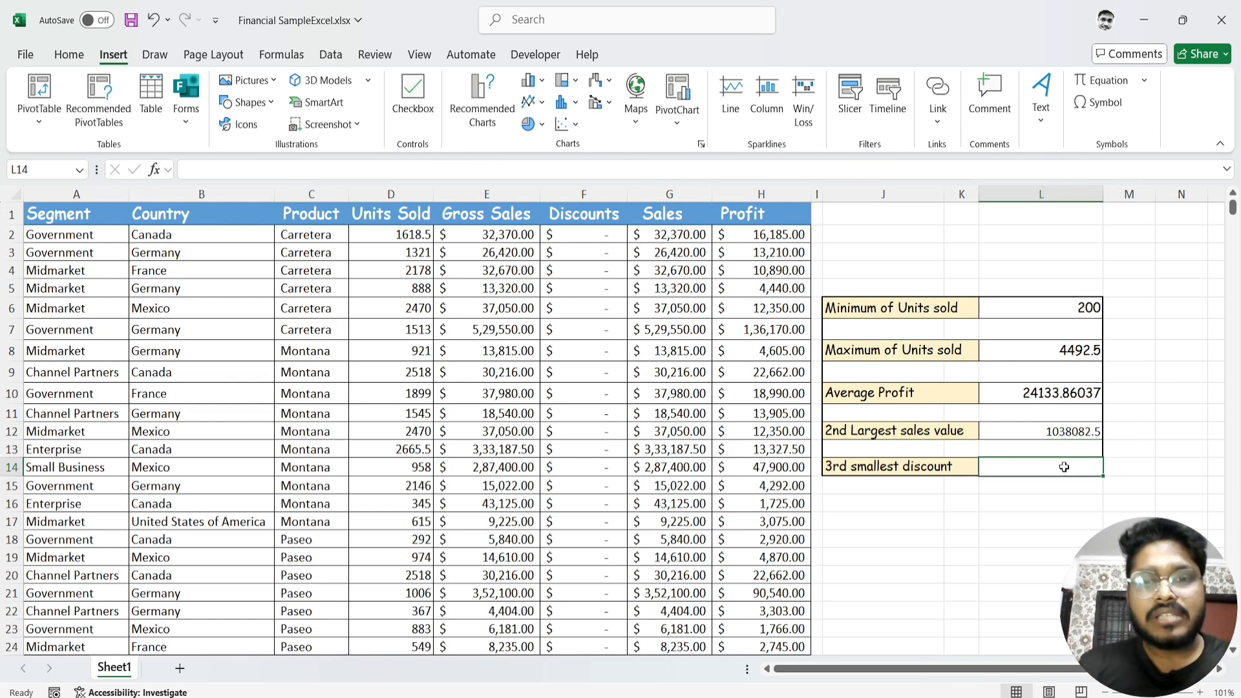
type("=small")
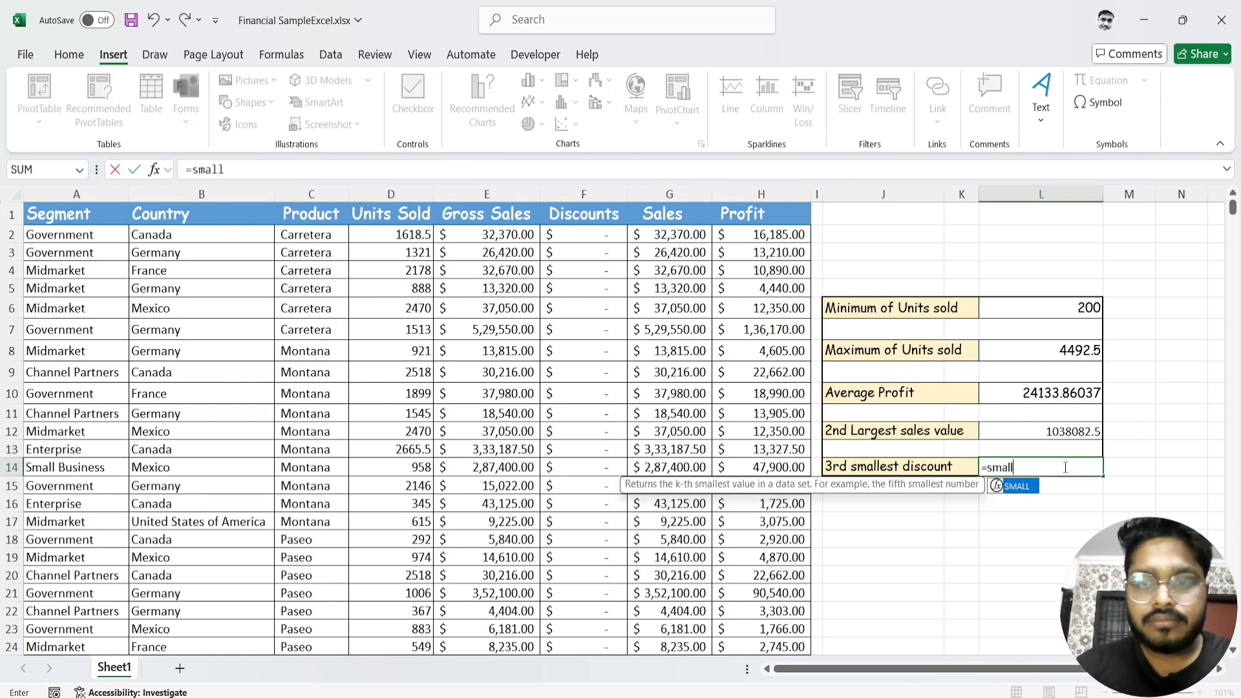
key("Tab")
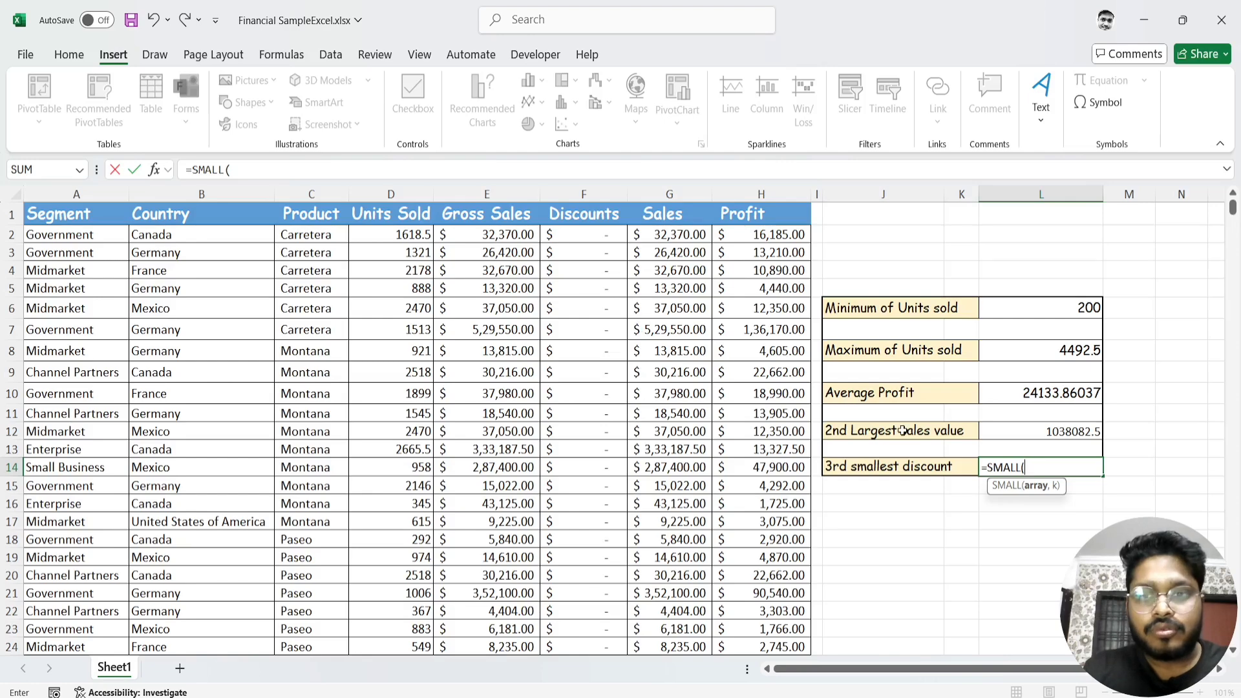
left_click(600, 238)
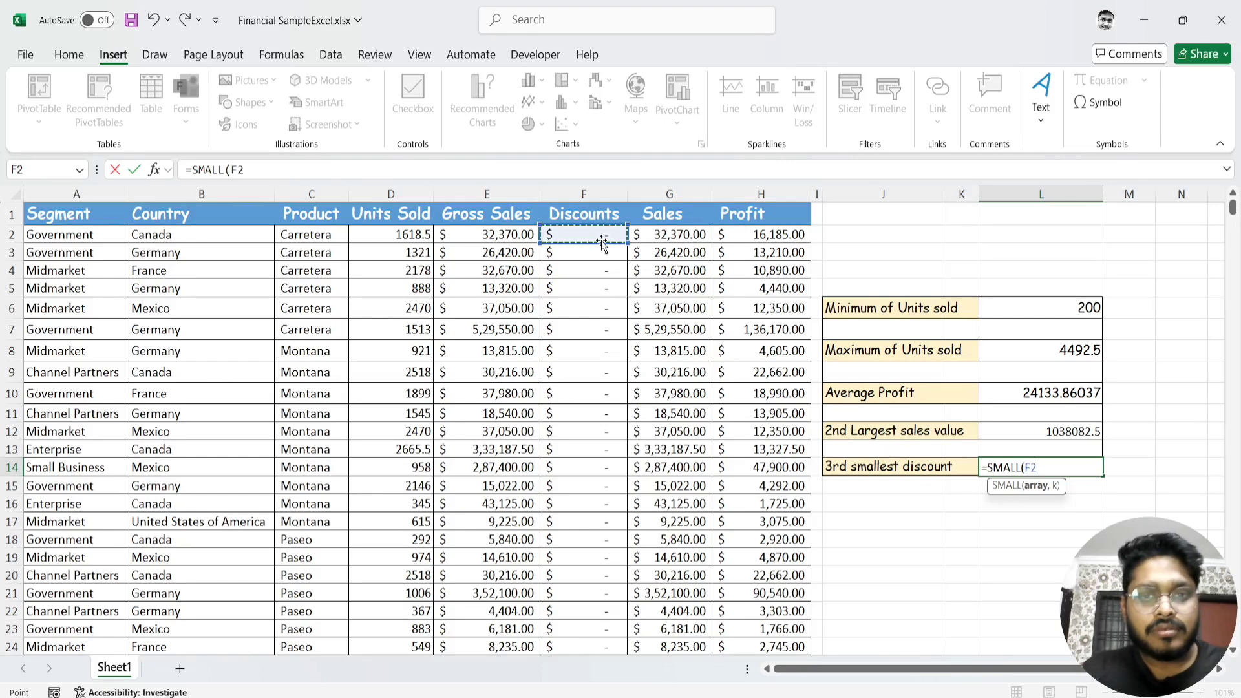
key("ctrl+shift+Down")
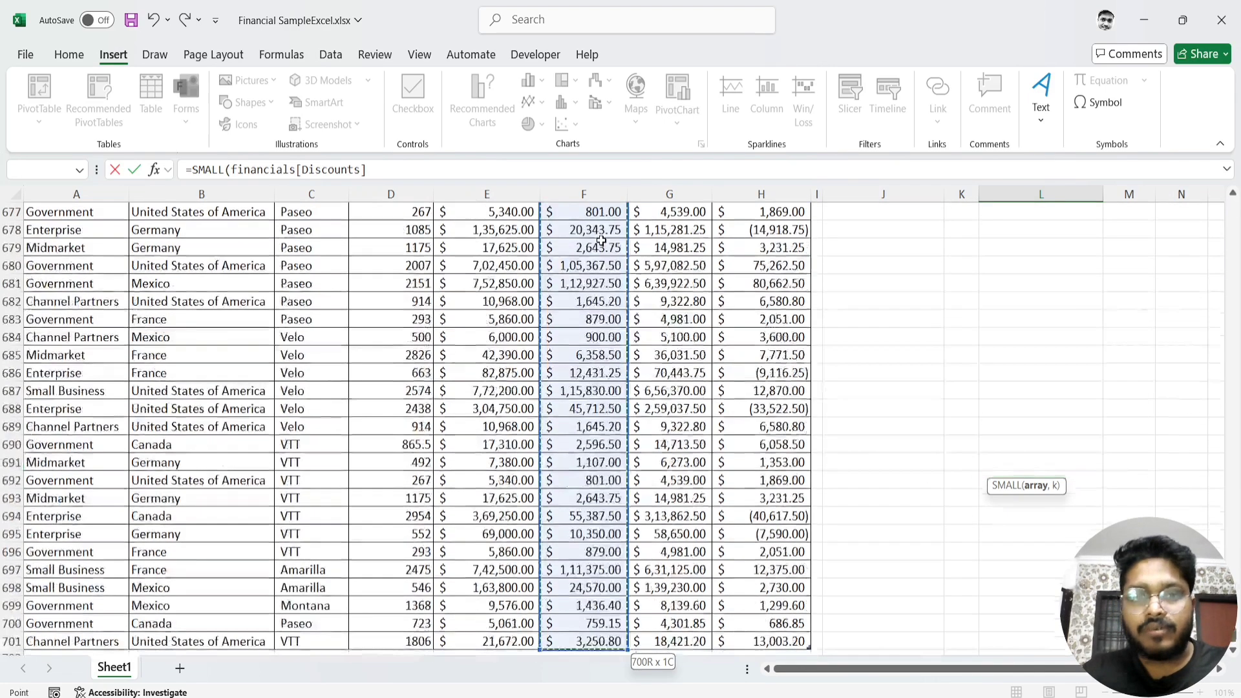
left_click_drag(1238, 632, 1239, 158)
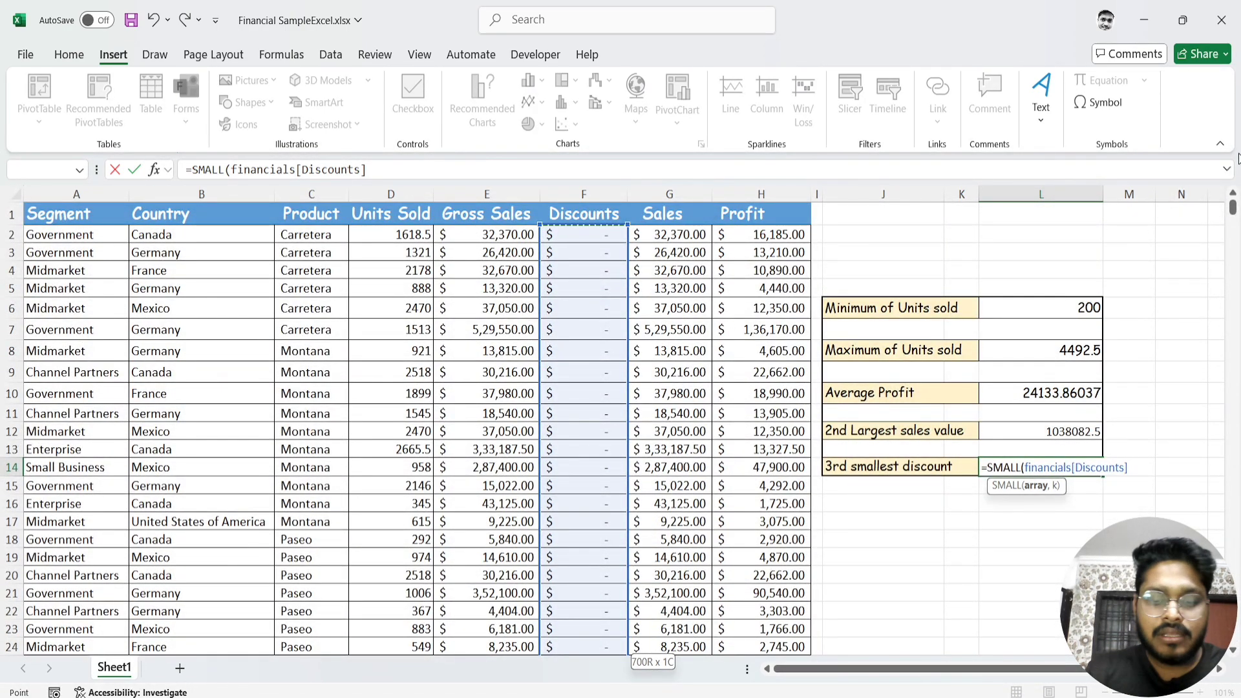
type(",3")
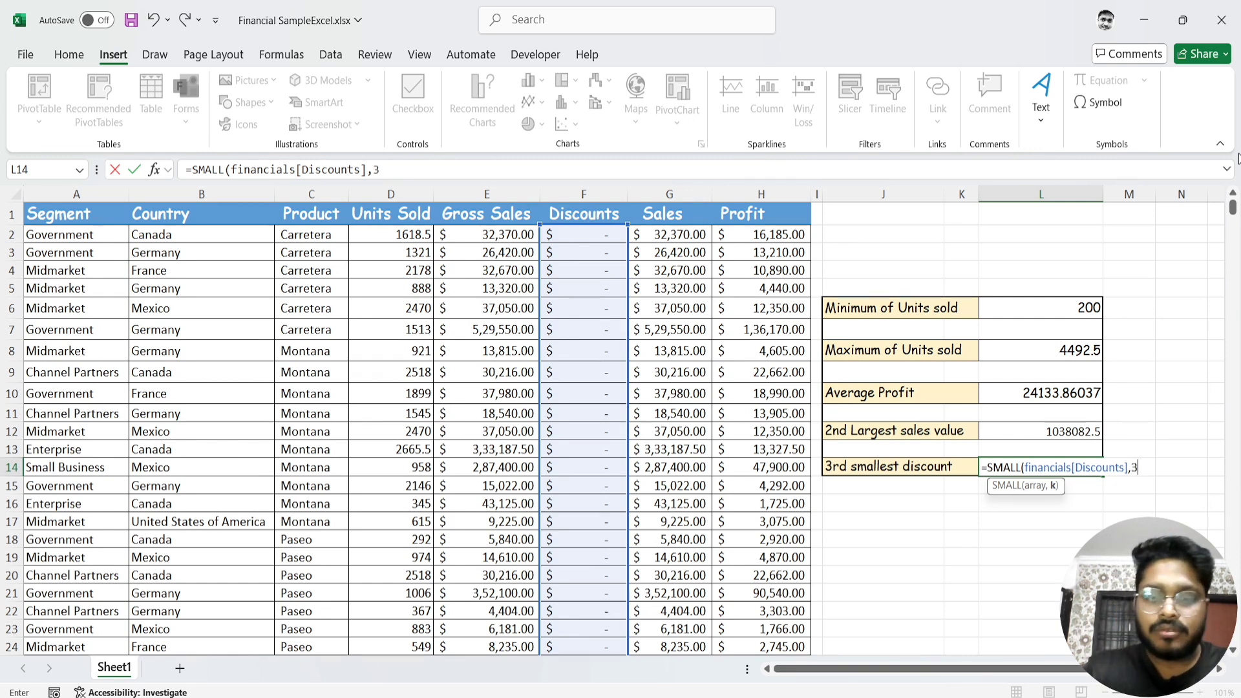
type(")")
key("Return")
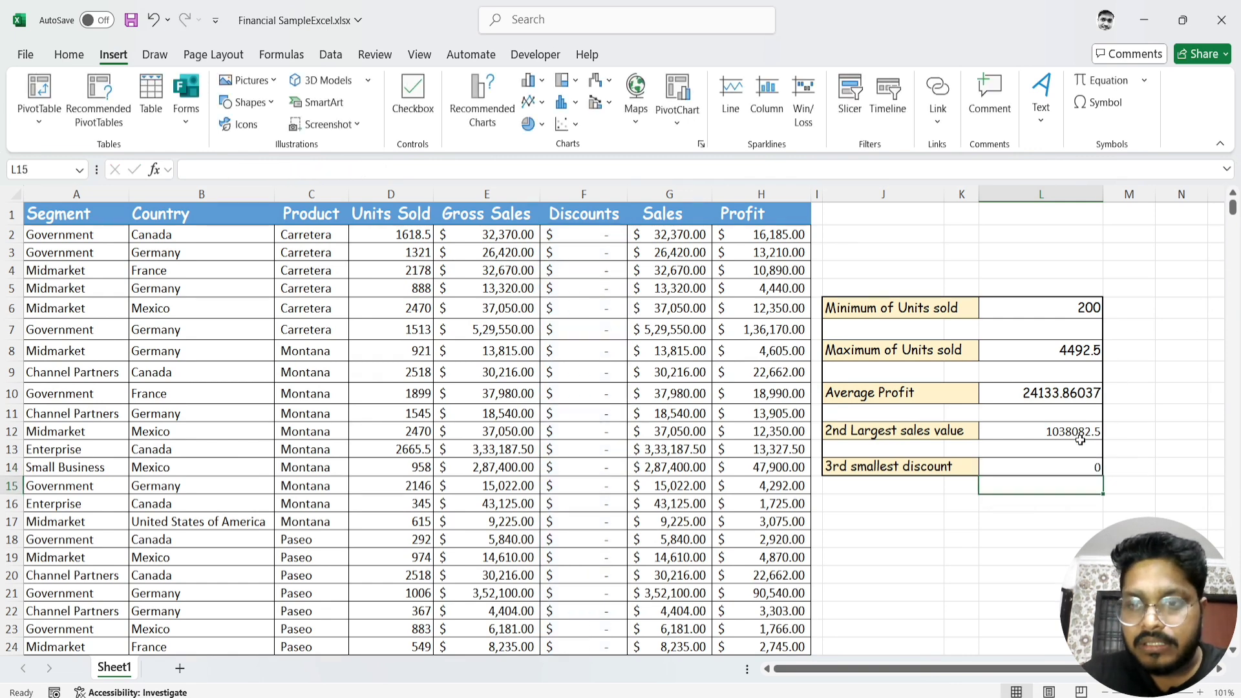
Replace the k argument of the SMALL formula in cell L14 with the quoted value "3"
left_click(1077, 469)
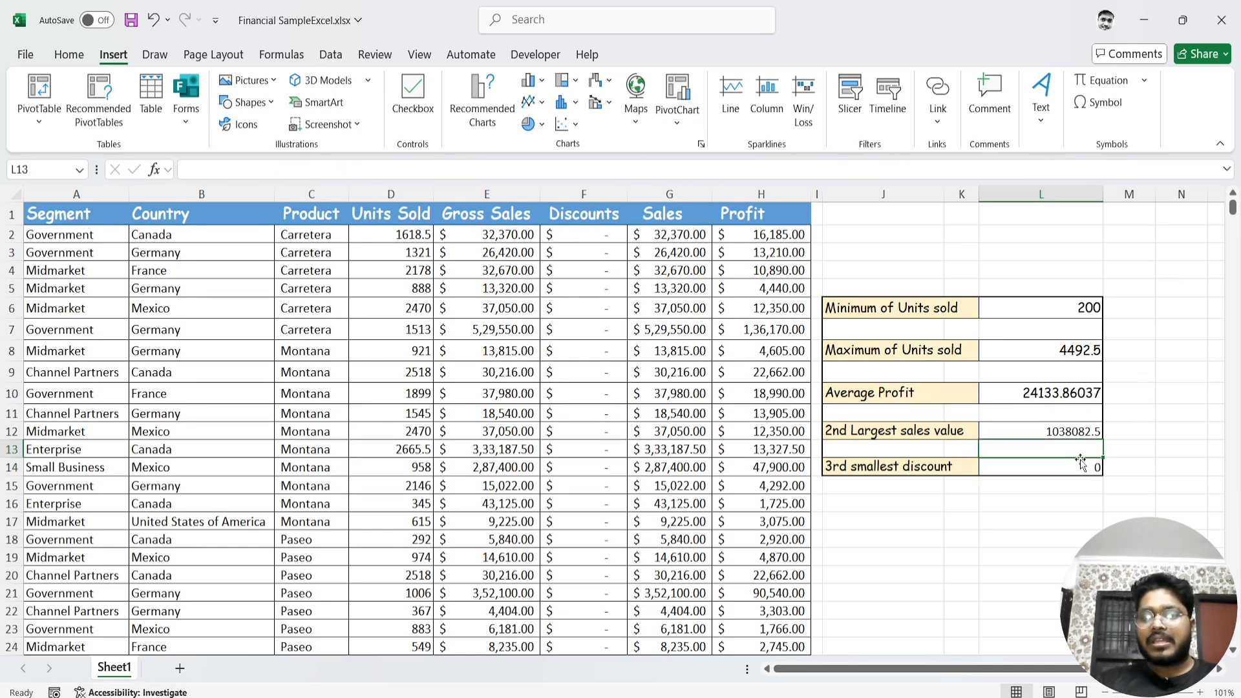
double_click(1081, 464)
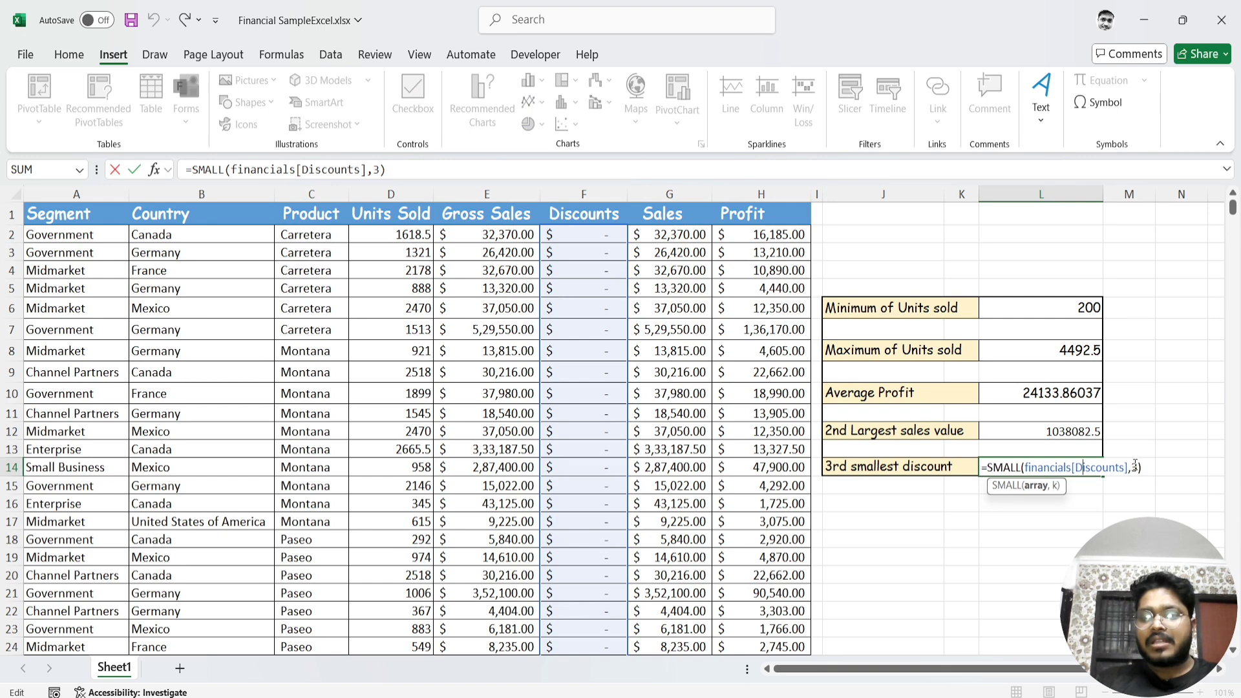
left_click(1134, 465)
key("BackSpace")
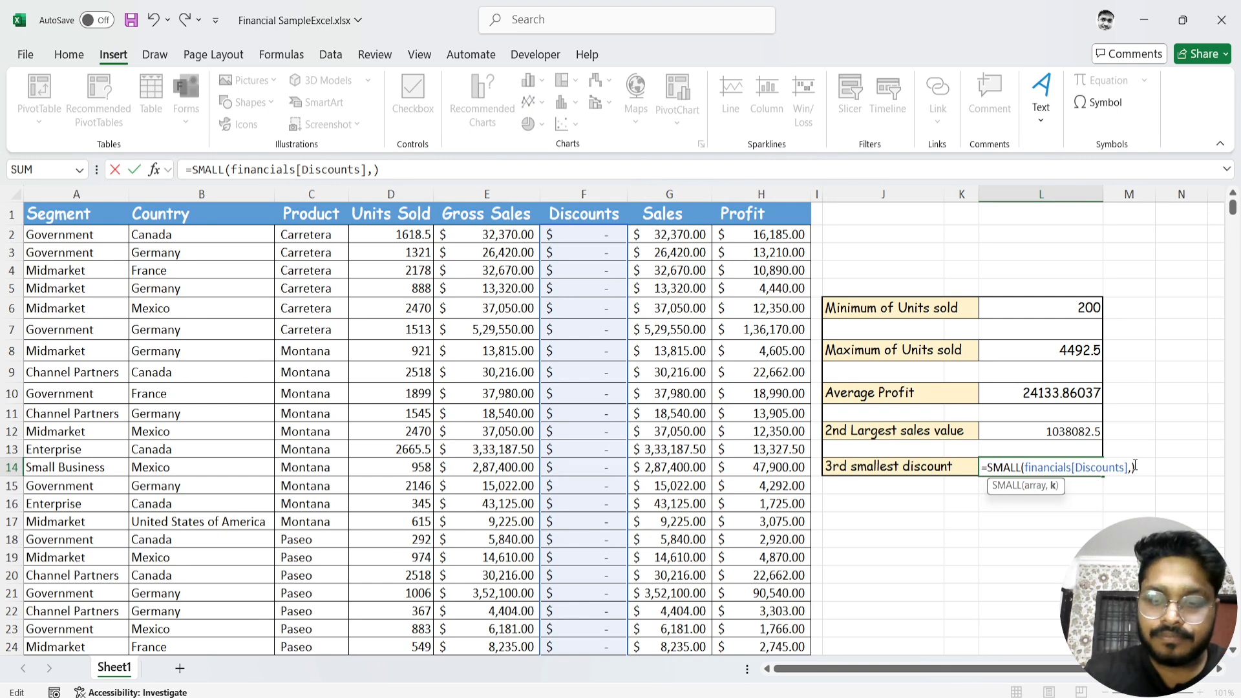
type("\"3\"")
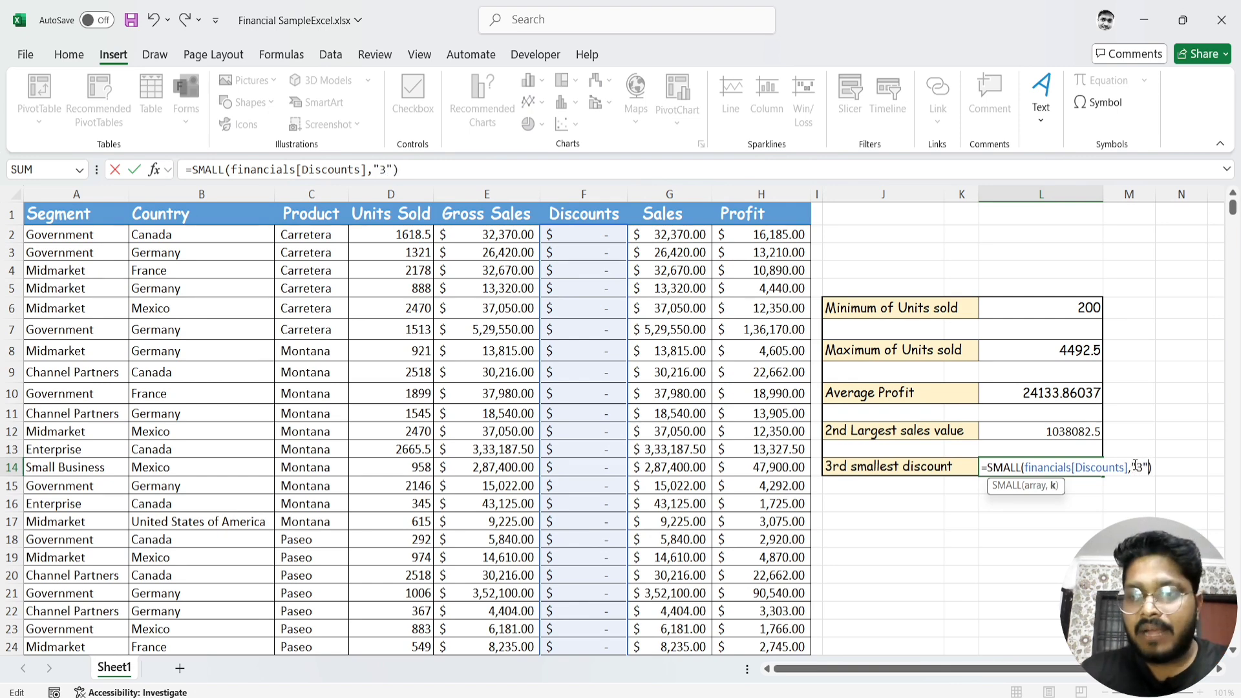
key("Return")
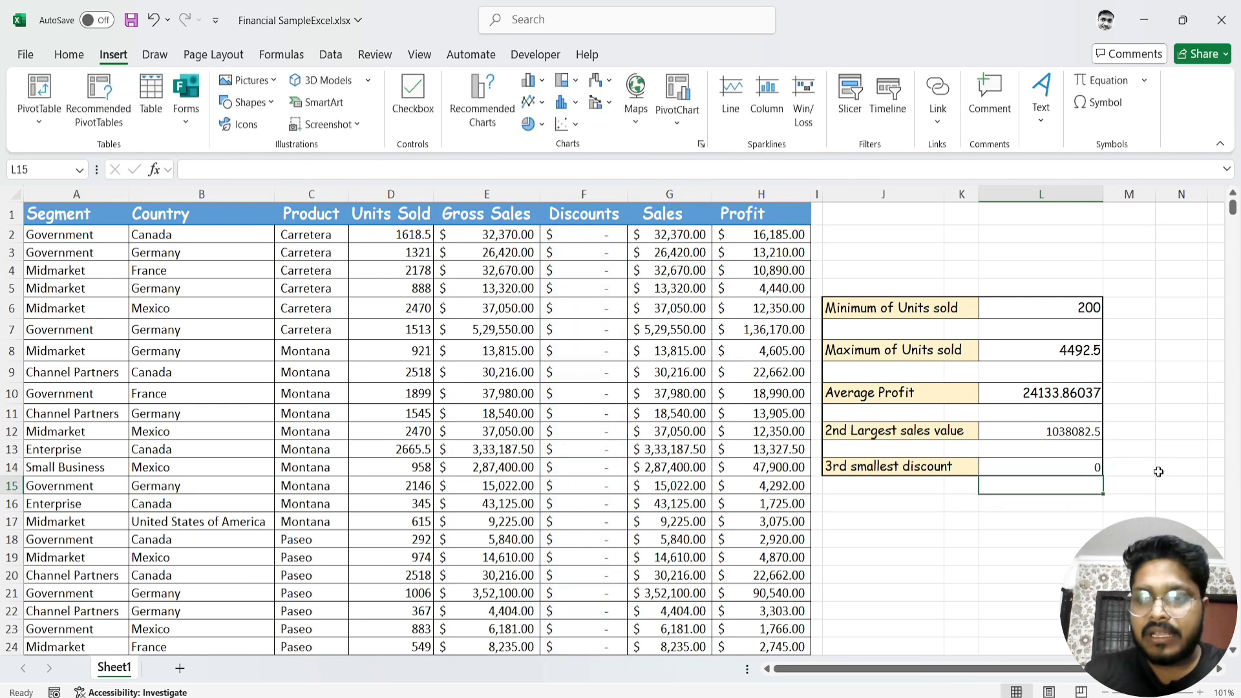